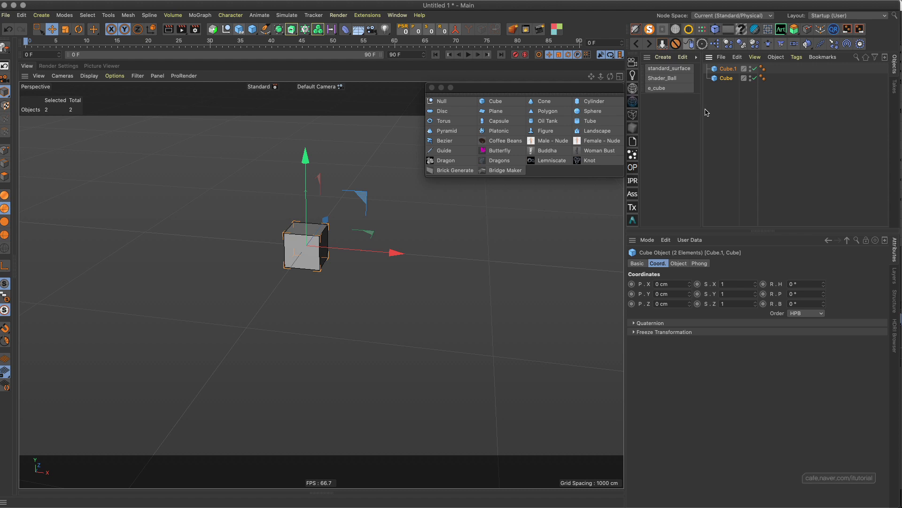
- Delete both cubes and add six torus primitives to the scene
{"action": "key", "text": "Delete"}
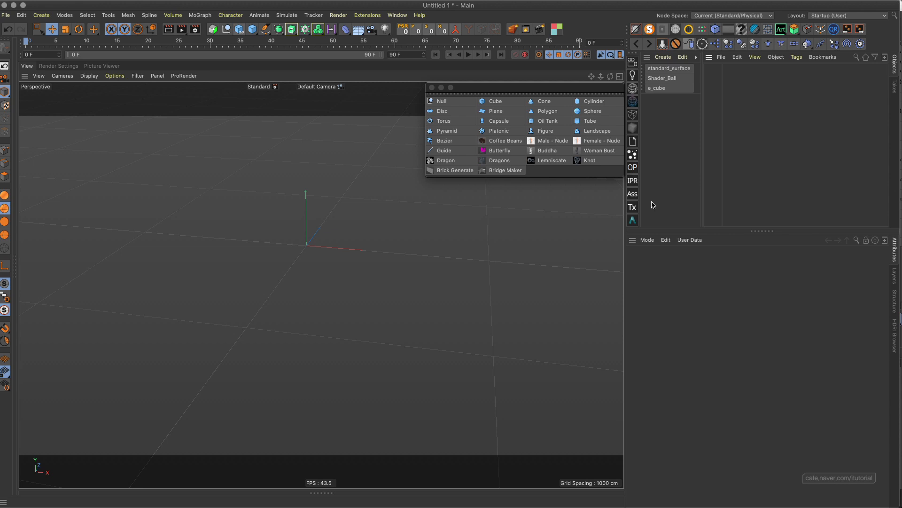
{"action": "left_click_drag", "start_coordinate": [553, 89], "coordinate": [548, 88]}
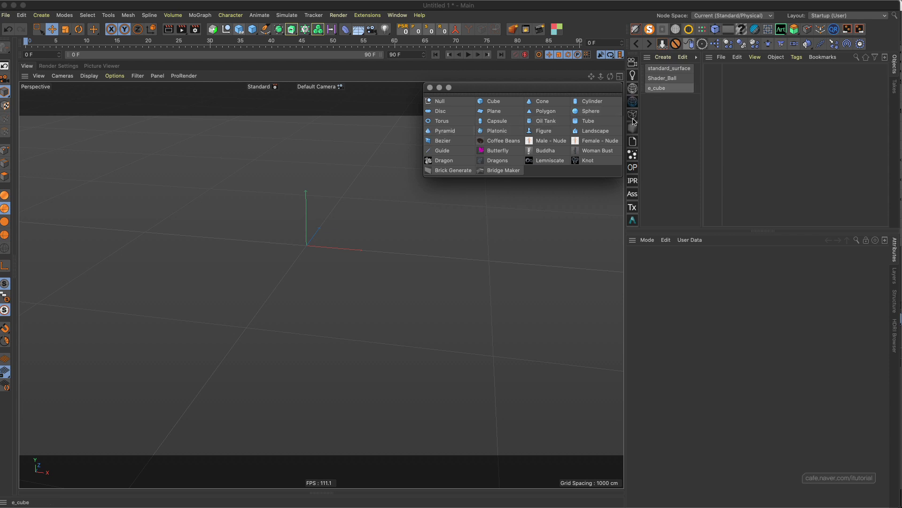
{"action": "left_click", "coordinate": [449, 123]}
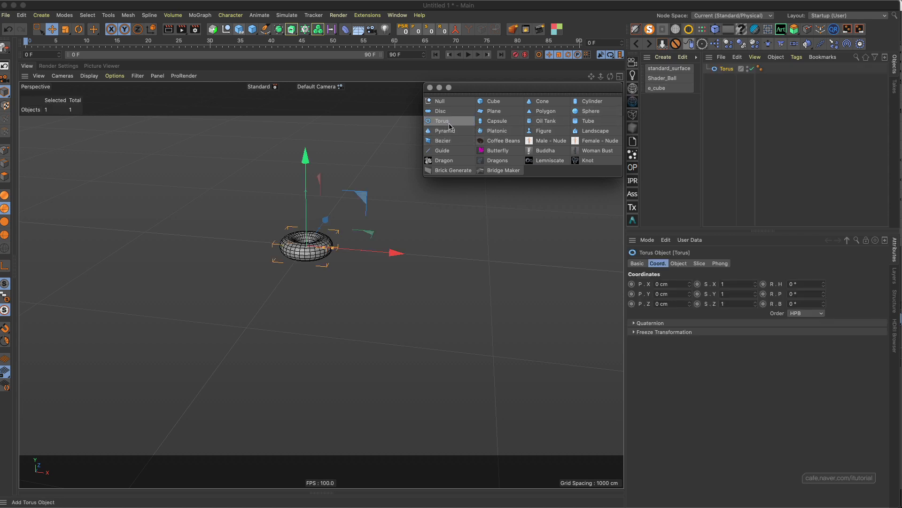
{"action": "left_click", "coordinate": [450, 123]}
{"action": "left_click", "coordinate": [450, 123]}
{"action": "left_click", "coordinate": [449, 123]}
{"action": "left_click", "coordinate": [450, 123]}
{"action": "left_click", "coordinate": [450, 123]}
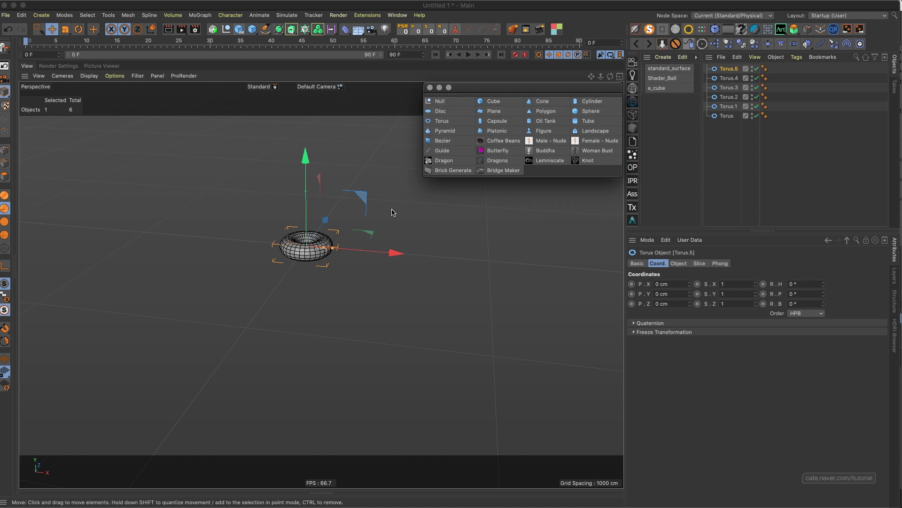
- Nest the six toruses in a parent-child chain running from Torus down to Torus.5
{"action": "left_click_drag", "start_coordinate": [735, 125], "coordinate": [720, 66]}
{"action": "left_click", "coordinate": [731, 131]}
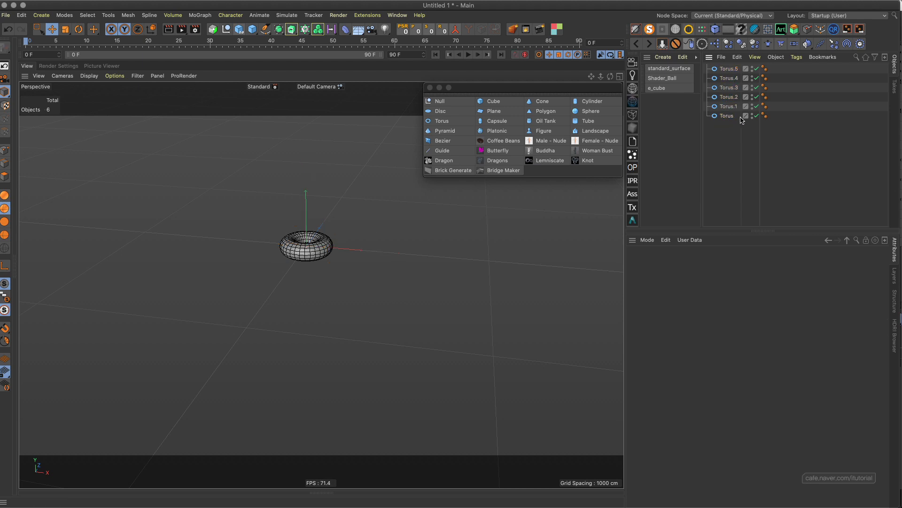
{"action": "left_click_drag", "start_coordinate": [728, 109], "coordinate": [751, 120]}
{"action": "mouse_move", "coordinate": [733, 79]}
{"action": "left_mouse_down"}
{"action": "mouse_move", "coordinate": [760, 123]}
{"action": "mouse_move", "coordinate": [723, 80]}
{"action": "left_mouse_up"}
- Set the X position to 364 cm and the pitch rotation to 19° on the five nested child toruses together
{"action": "left_click_drag", "start_coordinate": [689, 284], "coordinate": [690, 113]}
{"action": "middle_click_drag", "start_coordinate": [463, 301], "coordinate": [315, 281], "text": "alt"}
{"action": "left_click_drag", "start_coordinate": [823, 294], "coordinate": [823, 284]}
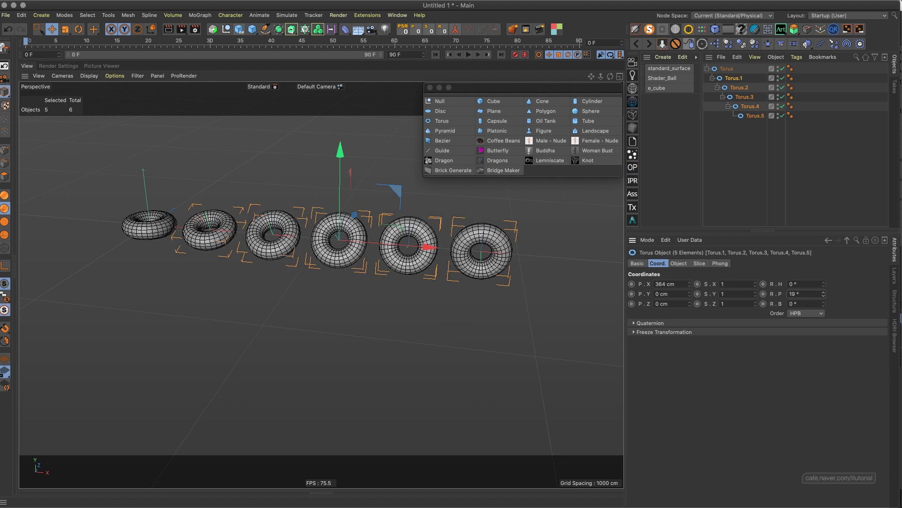
{"action": "left_click", "coordinate": [734, 135]}
{"action": "middle_click_drag", "start_coordinate": [383, 243], "coordinate": [393, 254], "text": "alt"}
{"action": "left_click_drag", "start_coordinate": [394, 254], "coordinate": [383, 257], "text": "alt"}
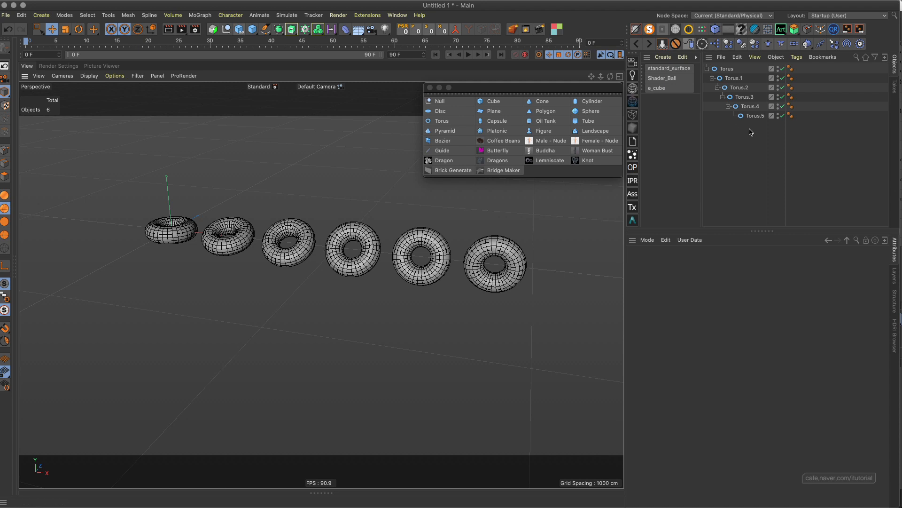
- Ungroup the whole torus chain so all six toruses sit on the same hierarchy level
{"action": "left_click_drag", "start_coordinate": [754, 134], "coordinate": [712, 72]}
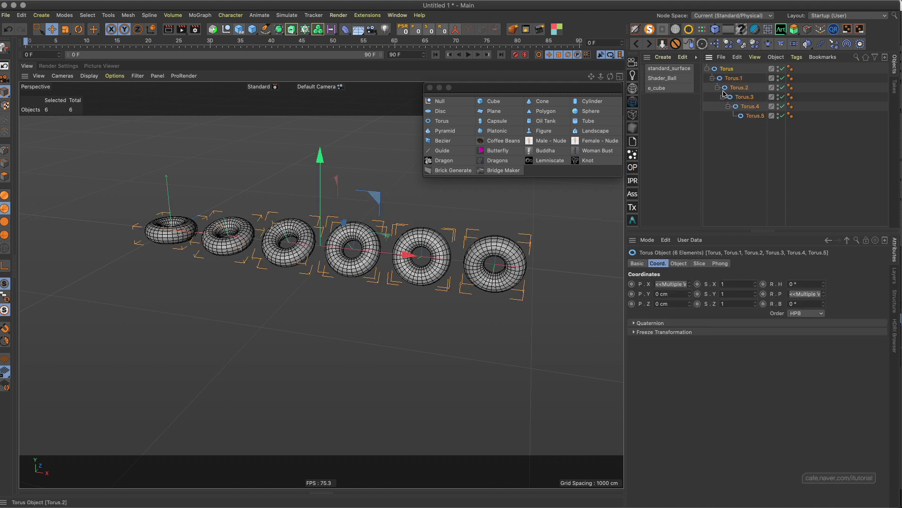
{"action": "left_click", "coordinate": [776, 57]}
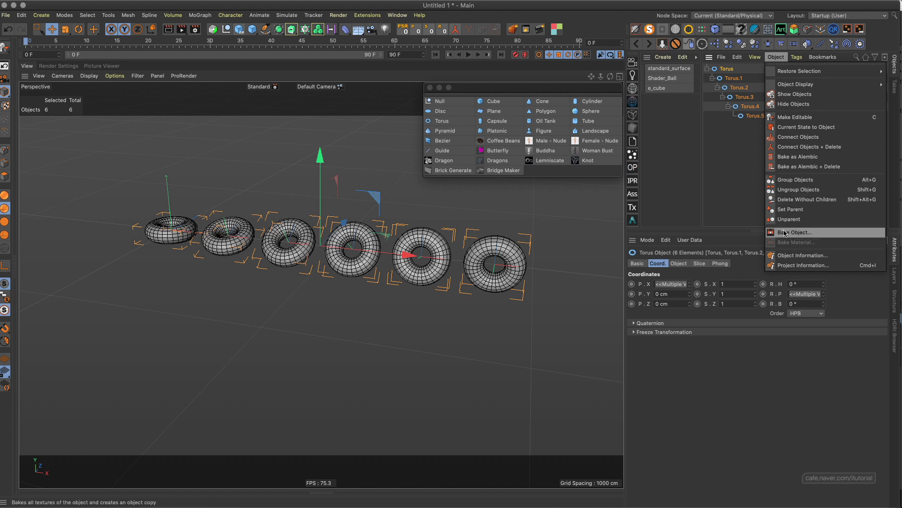
{"action": "left_click", "coordinate": [801, 191]}
{"action": "left_click", "coordinate": [731, 140]}
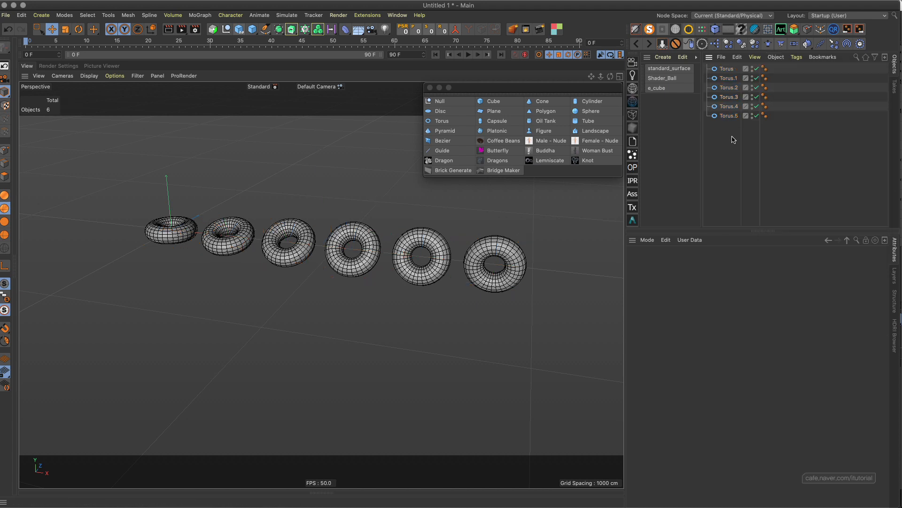
{"action": "left_click", "coordinate": [729, 78]}
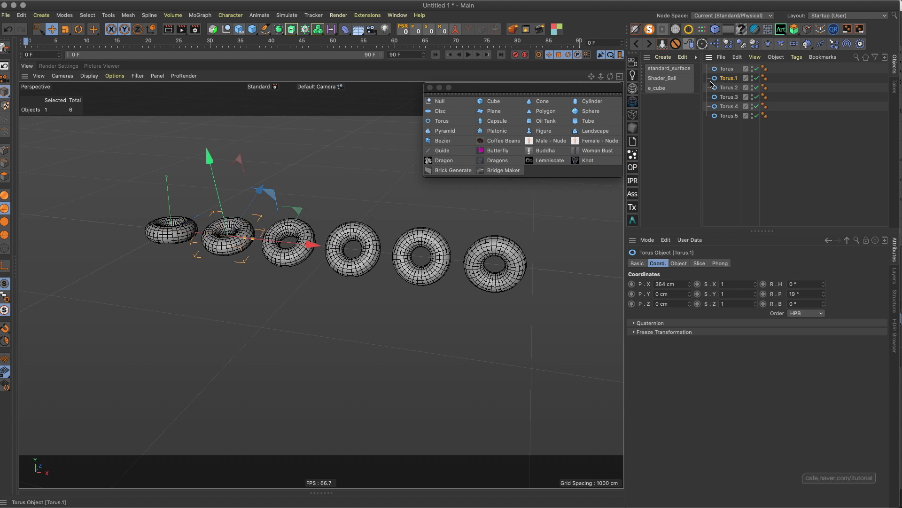
{"action": "left_click", "coordinate": [730, 138]}
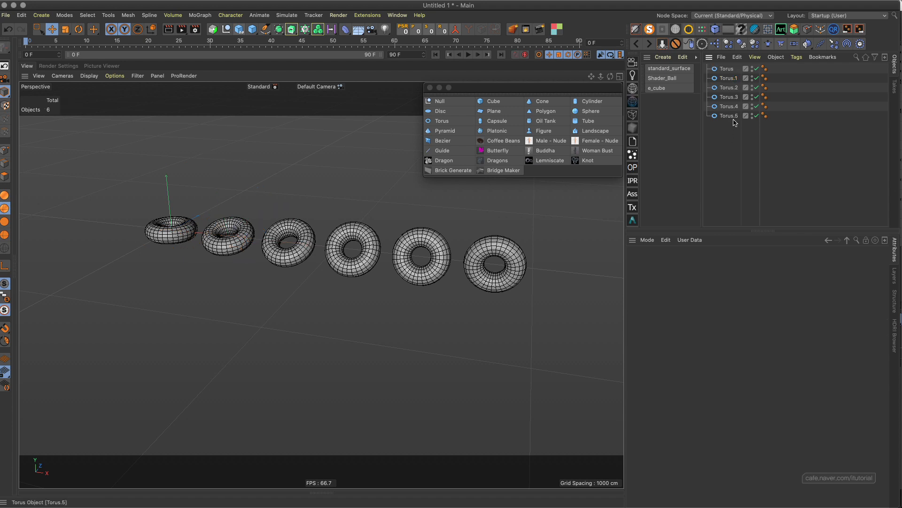
- With Torus.5 selected, add a null at the world origin and delete it again
{"action": "left_click", "coordinate": [729, 115]}
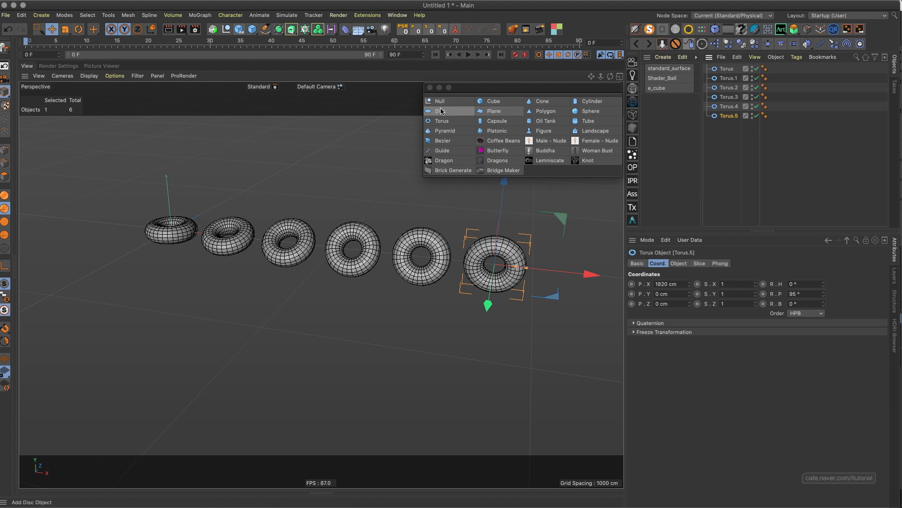
{"action": "left_click", "coordinate": [454, 101]}
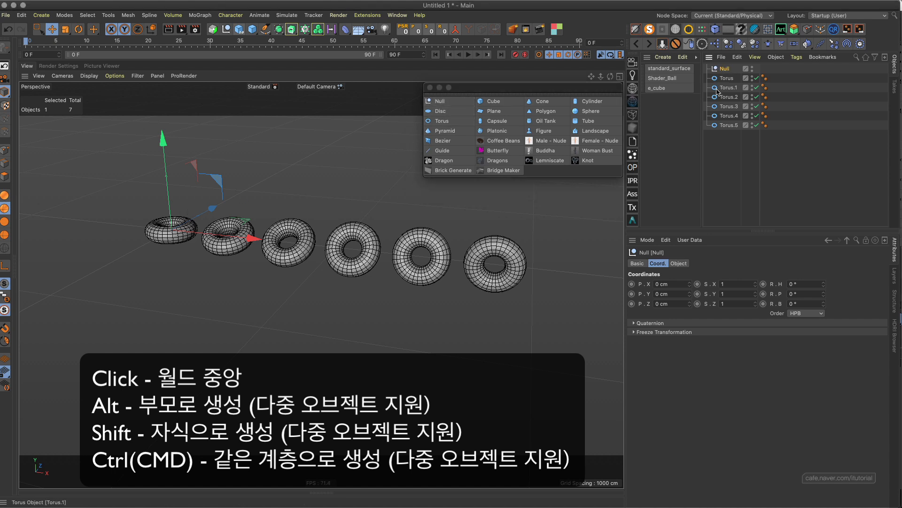
{"action": "key", "text": "Delete"}
- Add a null as the parent of Torus.3 at that torus's position, compare both objects' coordinates, and undo the addition
{"action": "left_click", "coordinate": [731, 98]}
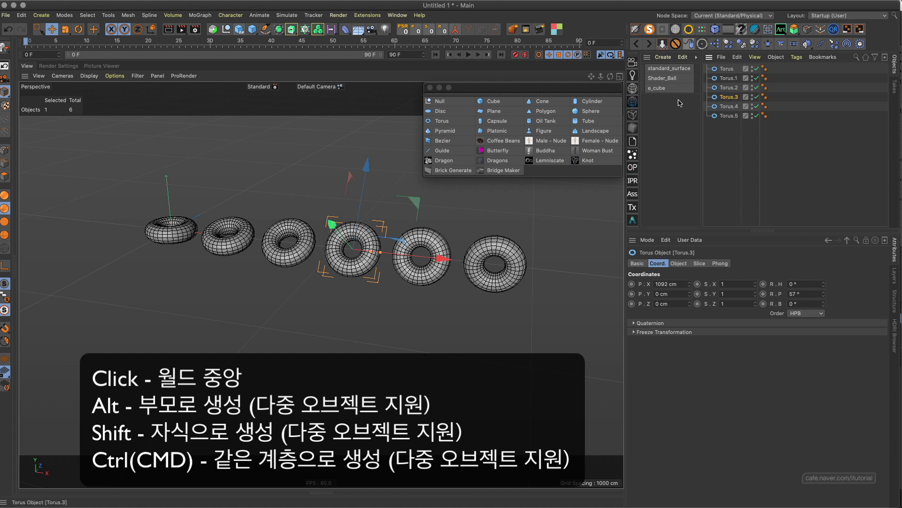
{"action": "left_click", "coordinate": [455, 106], "text": "alt"}
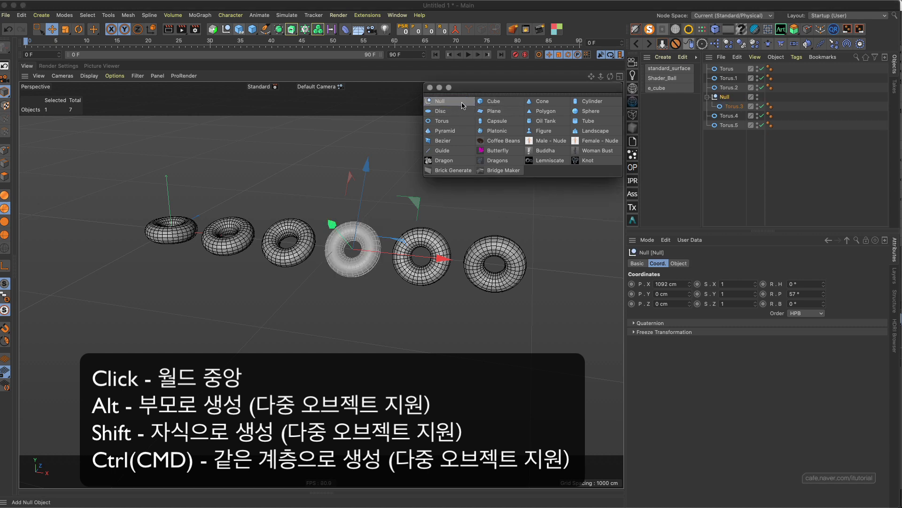
{"action": "left_click", "coordinate": [729, 105]}
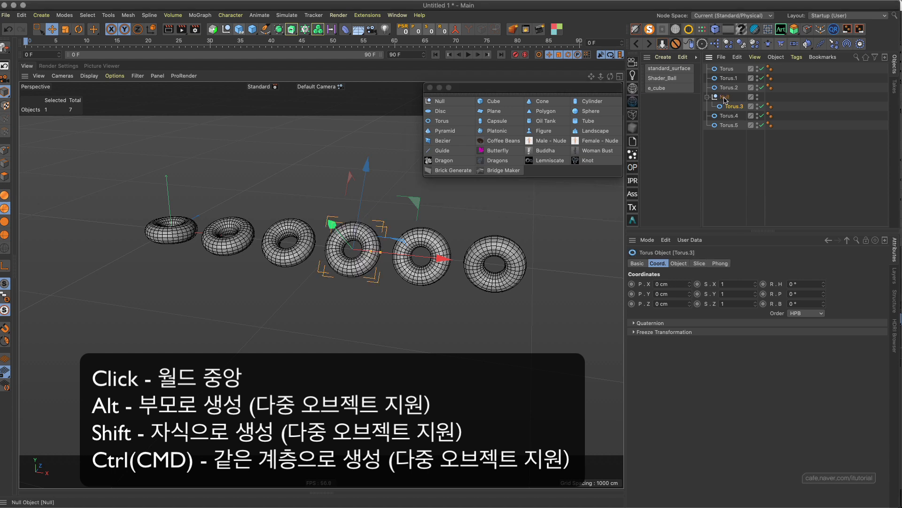
{"action": "left_click", "coordinate": [725, 97]}
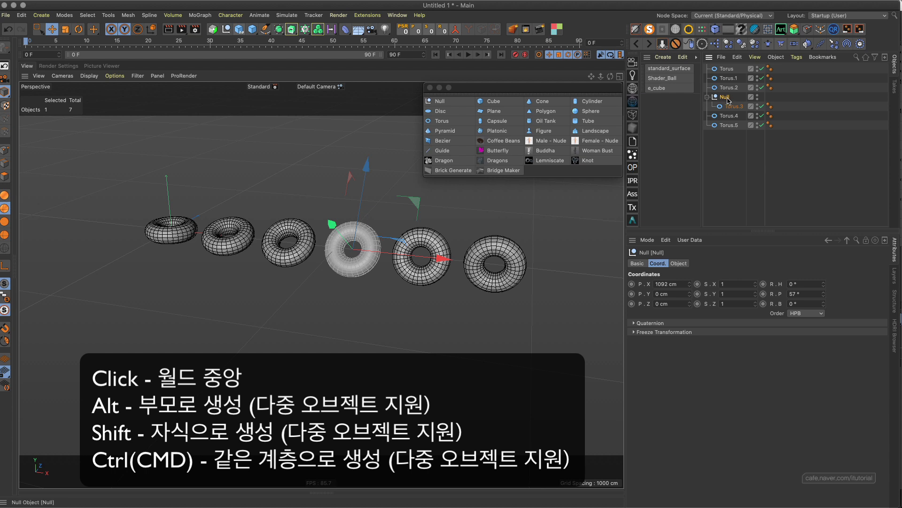
{"action": "key", "text": "super+z"}
{"action": "key", "text": "super+z"}
{"action": "key", "text": "super+z"}
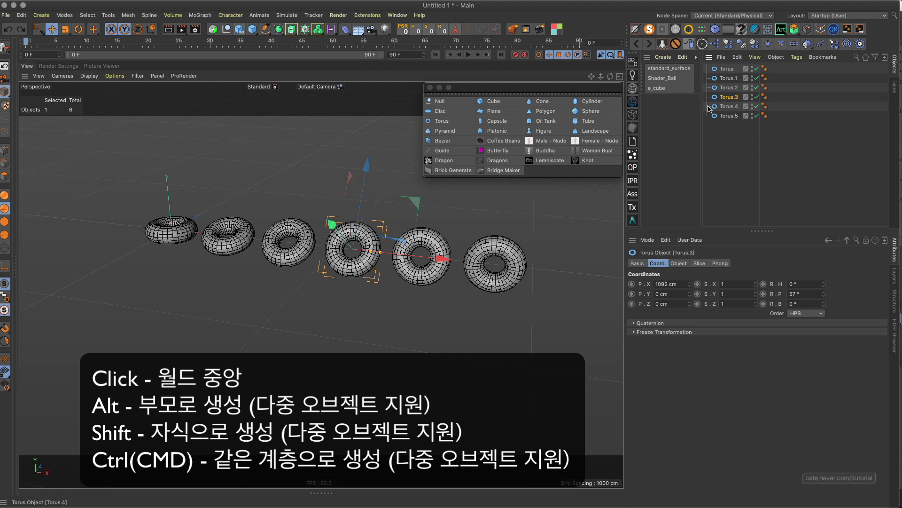
- Add a null as a child of Torus.3, compare both objects' coordinates, and undo the addition
{"action": "left_click", "coordinate": [439, 102], "text": "shift"}
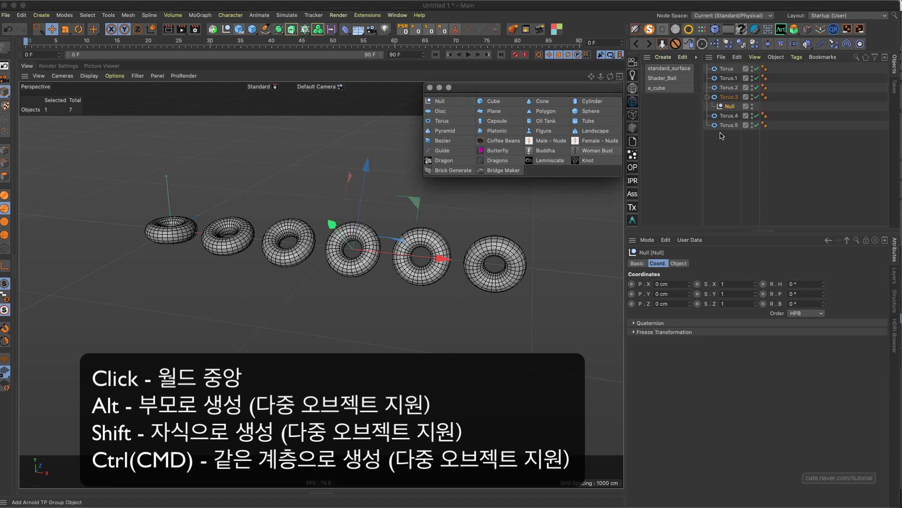
{"action": "left_click", "coordinate": [729, 99]}
{"action": "left_click", "coordinate": [729, 109]}
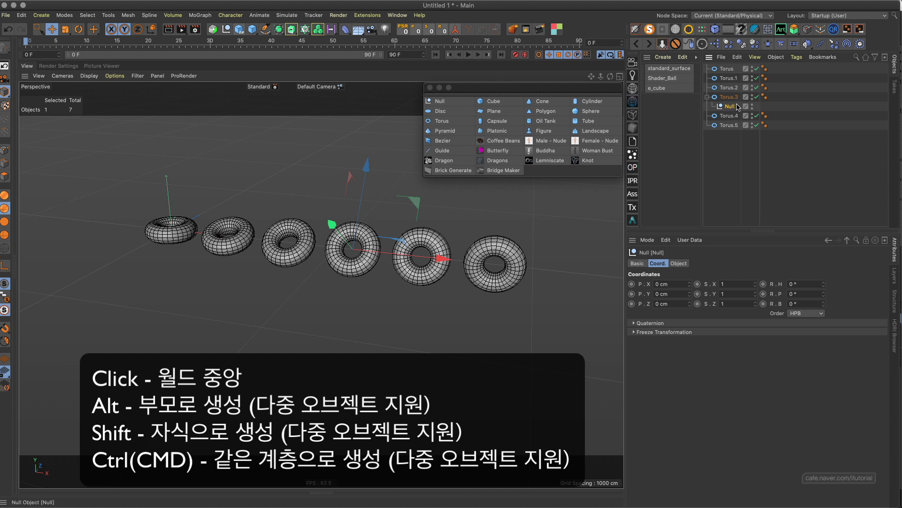
{"action": "key", "text": "super+z"}
{"action": "key", "text": "super+z"}
{"action": "key", "text": "super+z"}
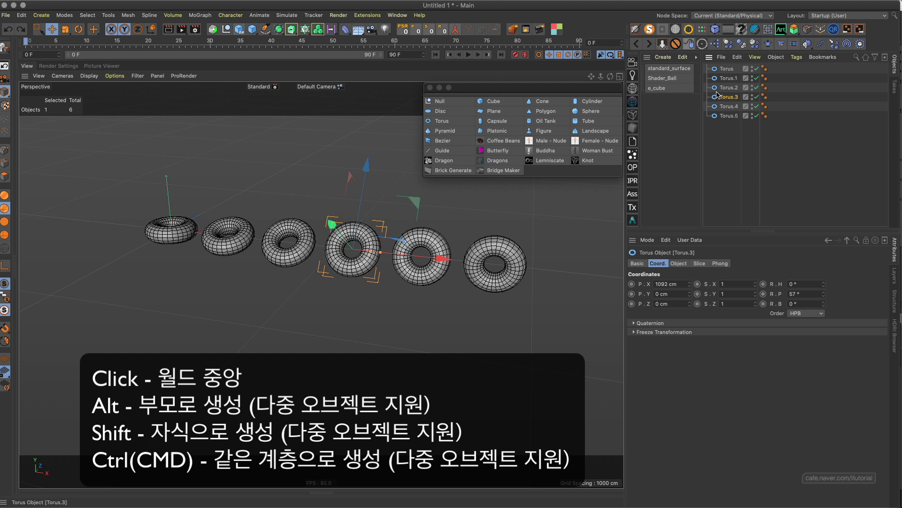
- Add a null at Torus.3's position on the same hierarchy level, compare their coordinates, and delete the null
{"action": "left_click", "coordinate": [456, 104], "text": "super"}
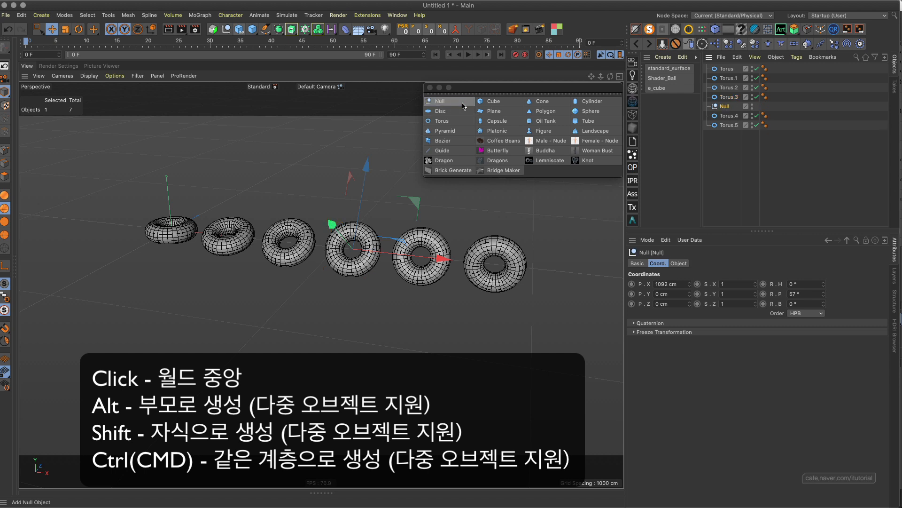
{"action": "left_click", "coordinate": [728, 97]}
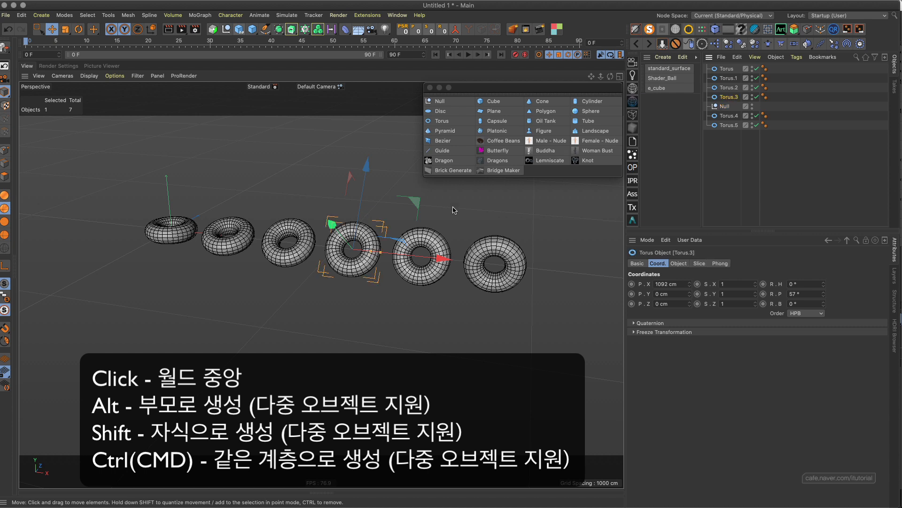
{"action": "left_click", "coordinate": [712, 107]}
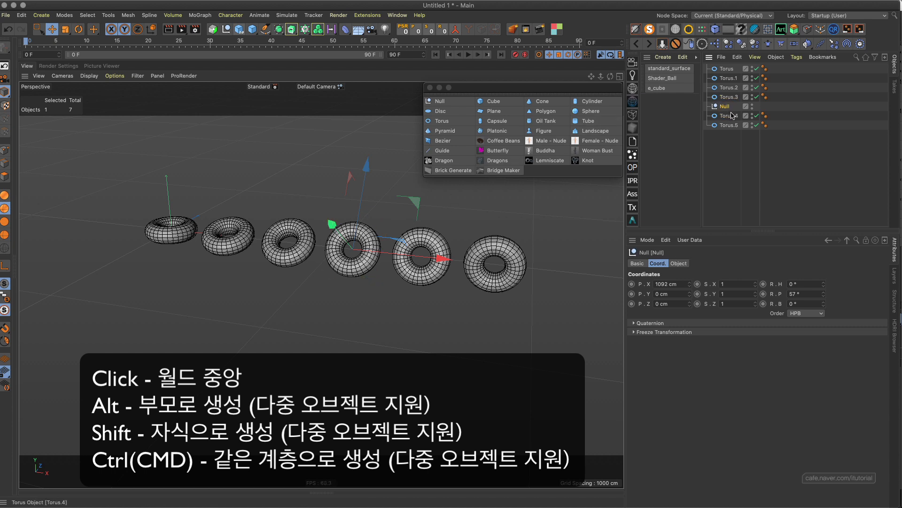
{"action": "key", "text": "Delete"}
{"action": "left_click", "coordinate": [728, 98]}
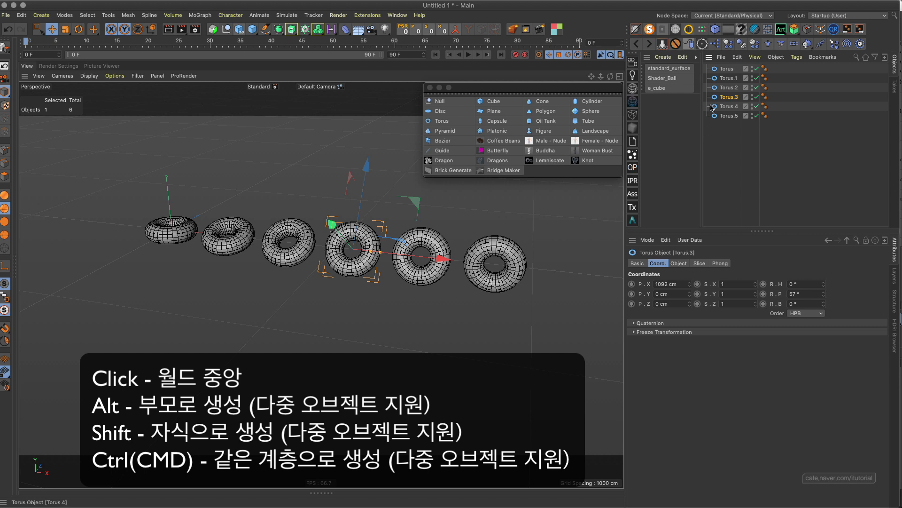
- Give each of the six toruses its own parent null and check the coordinates of the nulls above Torus.1 and Torus.2
{"action": "left_click", "coordinate": [728, 70]}
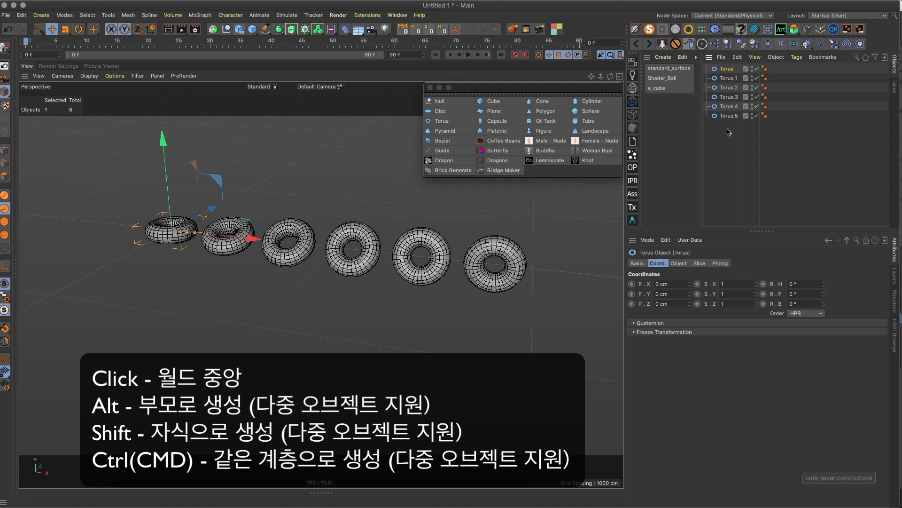
{"action": "left_click_drag", "start_coordinate": [728, 122], "coordinate": [716, 64]}
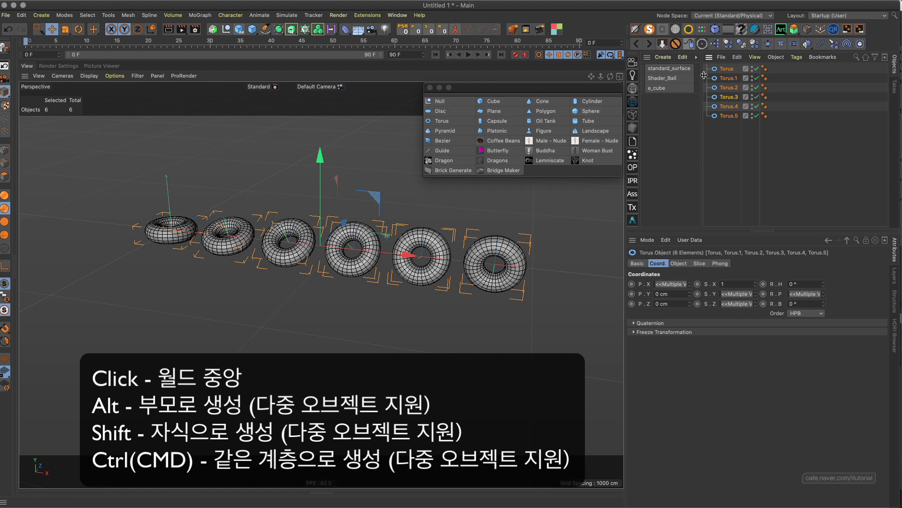
{"action": "left_click", "coordinate": [460, 106], "text": "alt"}
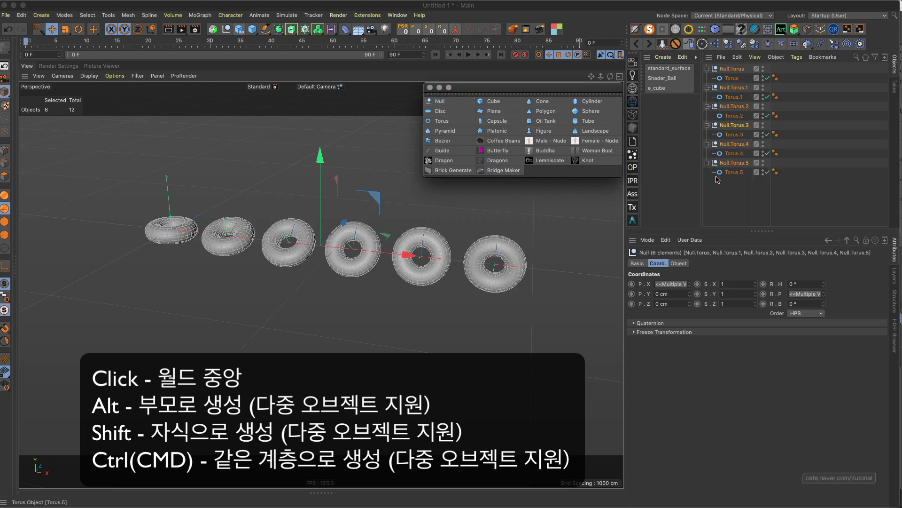
{"action": "left_click", "coordinate": [736, 87]}
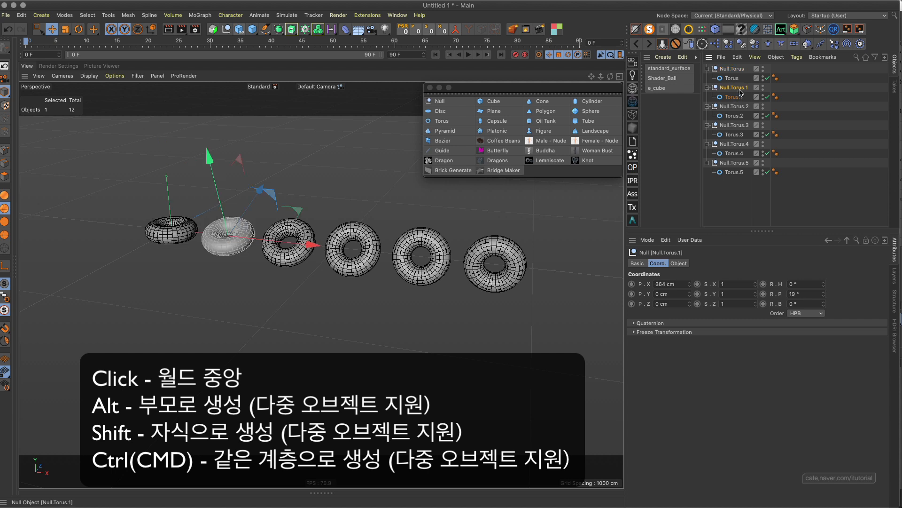
{"action": "left_click", "coordinate": [737, 107]}
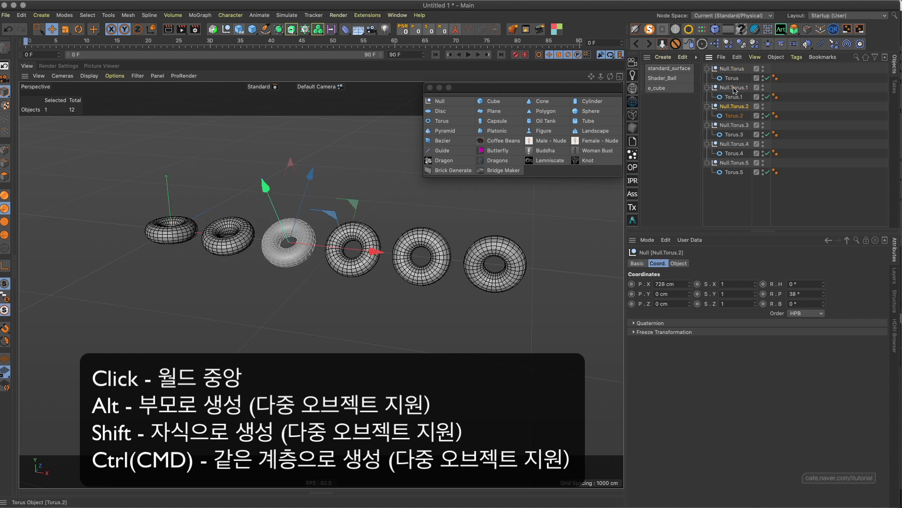
- Undo the addition of the six parent nulls, keeping all toruses selected
{"action": "key", "text": "super+z"}
{"action": "key", "text": "super+z"}
{"action": "key", "text": "super+z"}
{"action": "key", "text": "super+z"}
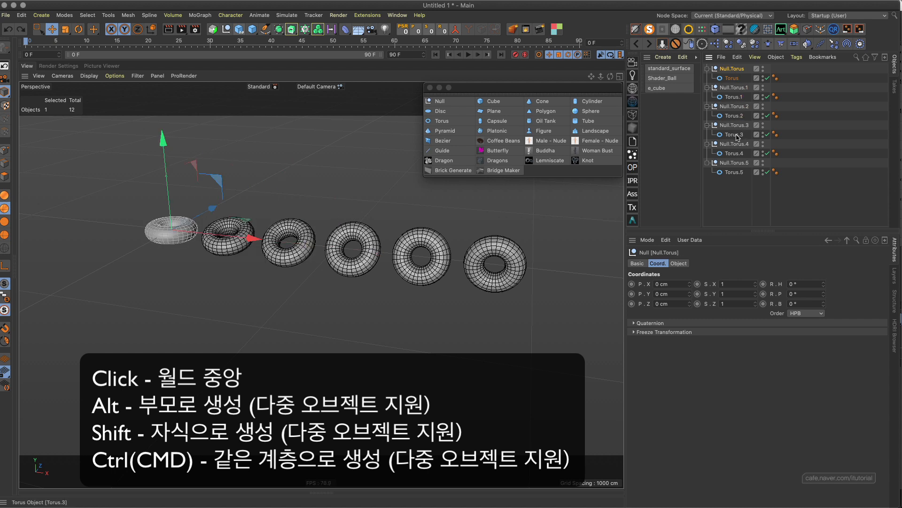
{"action": "key", "text": "super+z"}
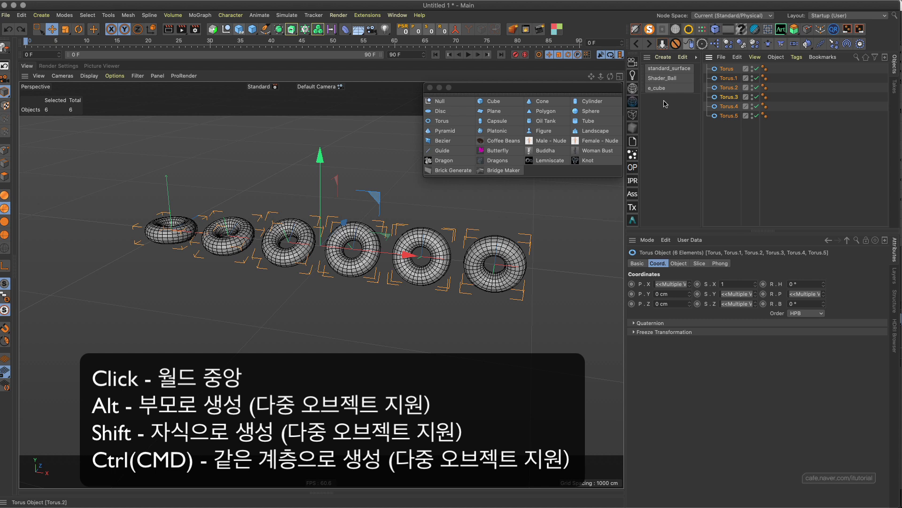
- Add a child null inside each of the six selected toruses and clear the selection
{"action": "left_click", "coordinate": [454, 103], "text": "shift"}
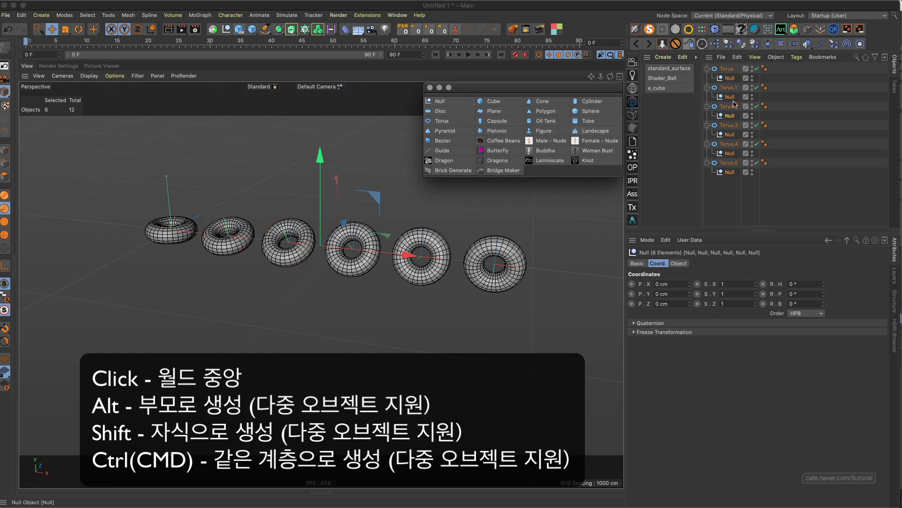
{"action": "left_click", "coordinate": [727, 177]}
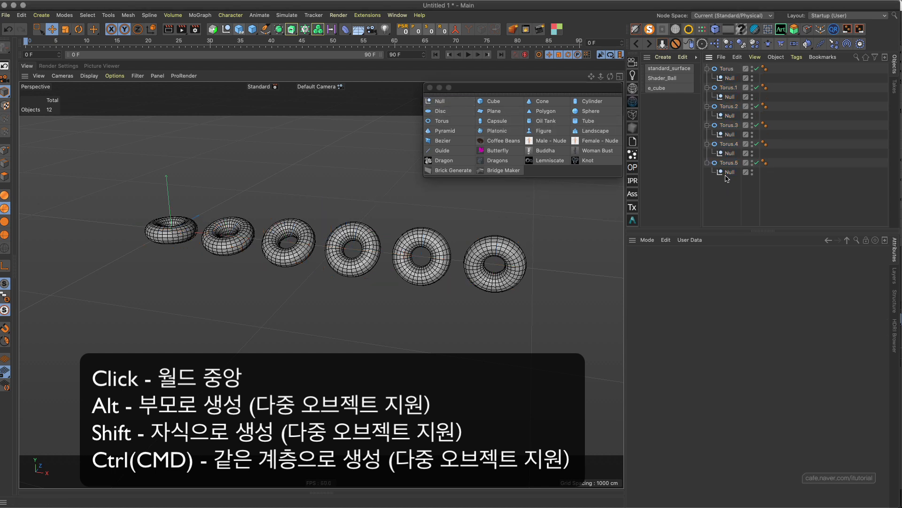
- Check the coordinates of the child nulls inside Torus.4, Torus.3 and Torus.2
{"action": "left_click", "coordinate": [730, 154]}
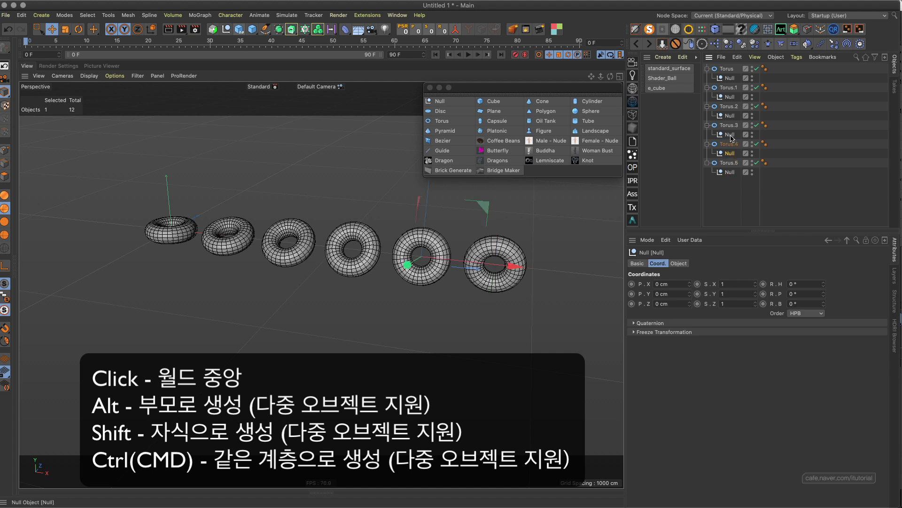
{"action": "left_click", "coordinate": [729, 135]}
{"action": "left_click", "coordinate": [730, 115]}
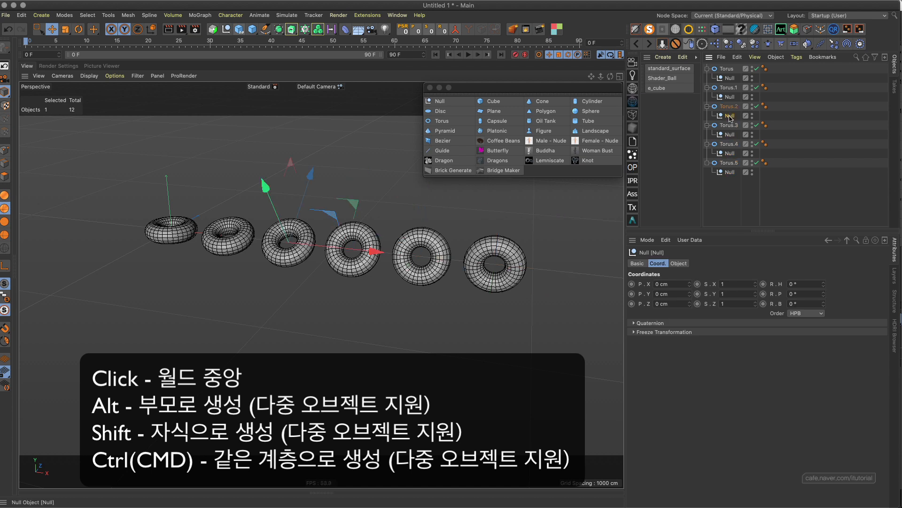
- Undo the addition of the six child nulls, keeping all six toruses selected
{"action": "key", "text": "super+z"}
{"action": "key", "text": "super+z"}
{"action": "key", "text": "super+z"}
{"action": "key", "text": "super+z"}
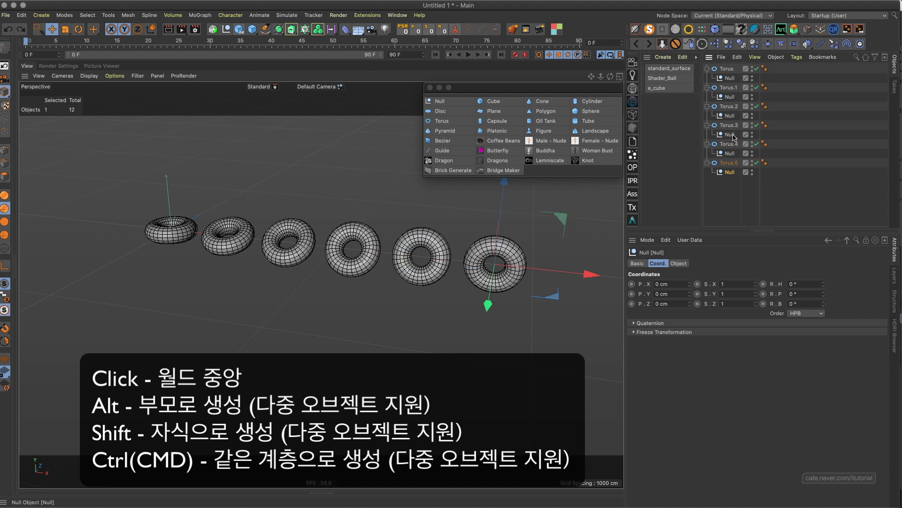
{"action": "key", "text": "super+z"}
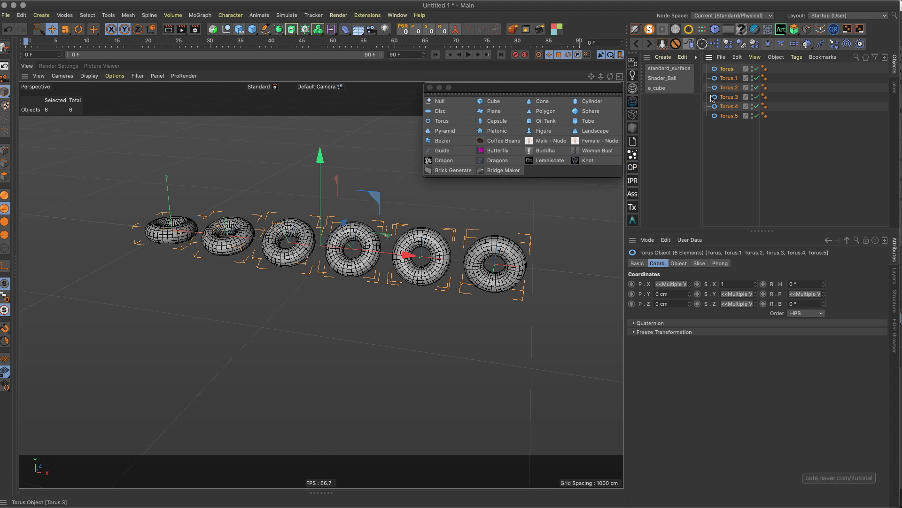
- Try grouping the six selected toruses under one null, inspect the group's hierarchy and coordinates, and undo each grouping
{"action": "key", "text": "alt+g"}
{"action": "left_click", "coordinate": [708, 68]}
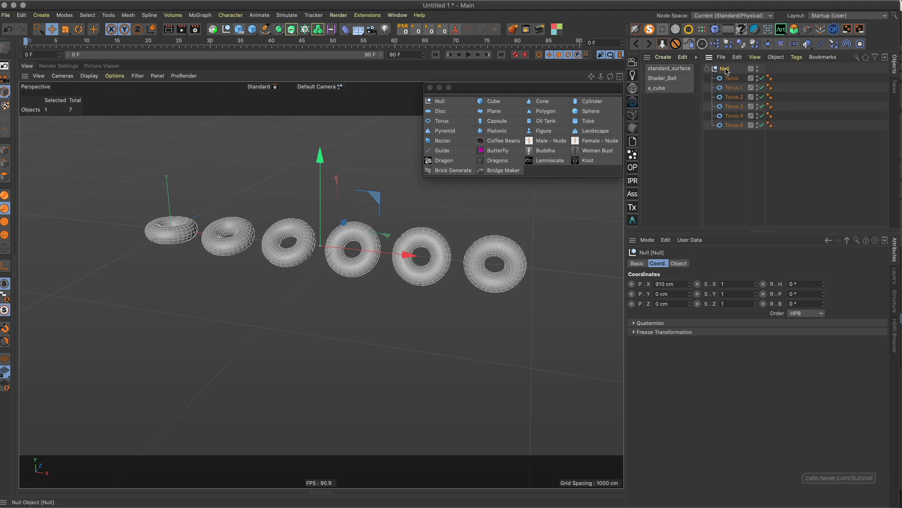
{"action": "key", "text": "super+z"}
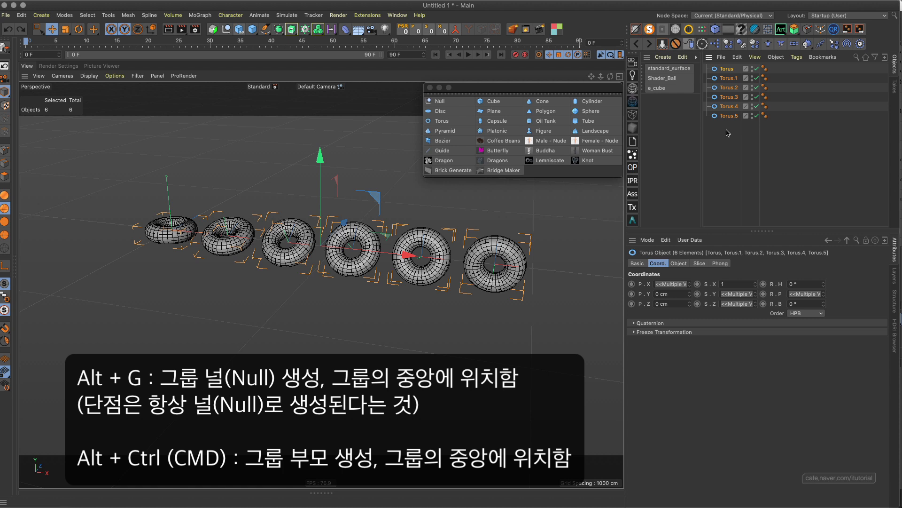
{"action": "key", "text": "alt+g"}
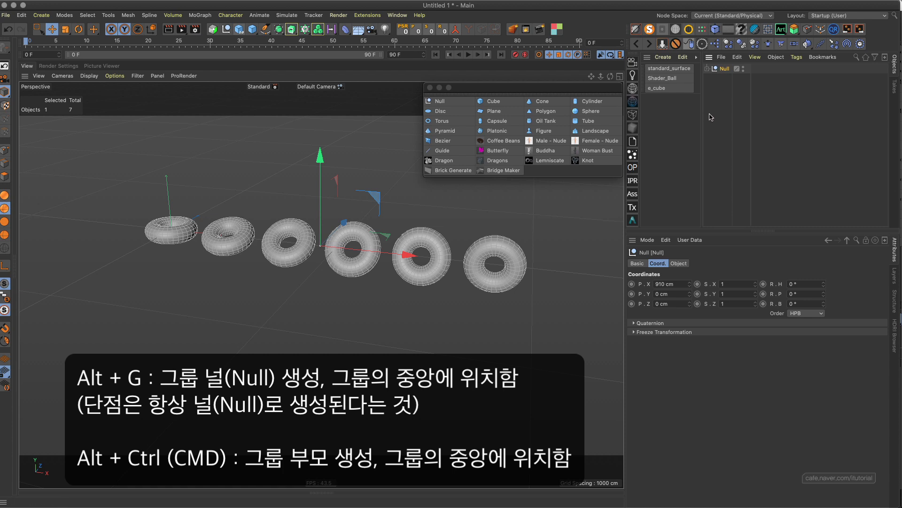
{"action": "key", "text": "super+z"}
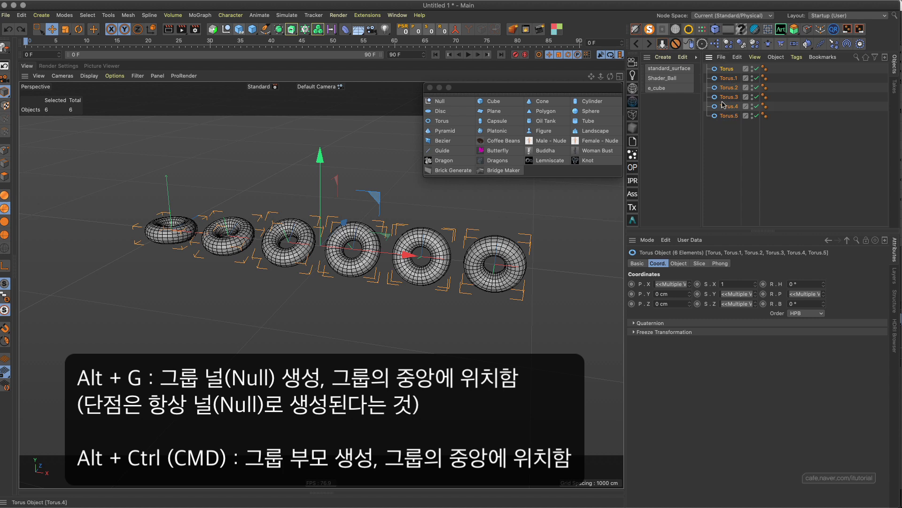
- Compare a shared parent null at the centre of the six toruses with a regular group null, dissolving each one
{"action": "left_click", "coordinate": [456, 102], "text": "alt+super"}
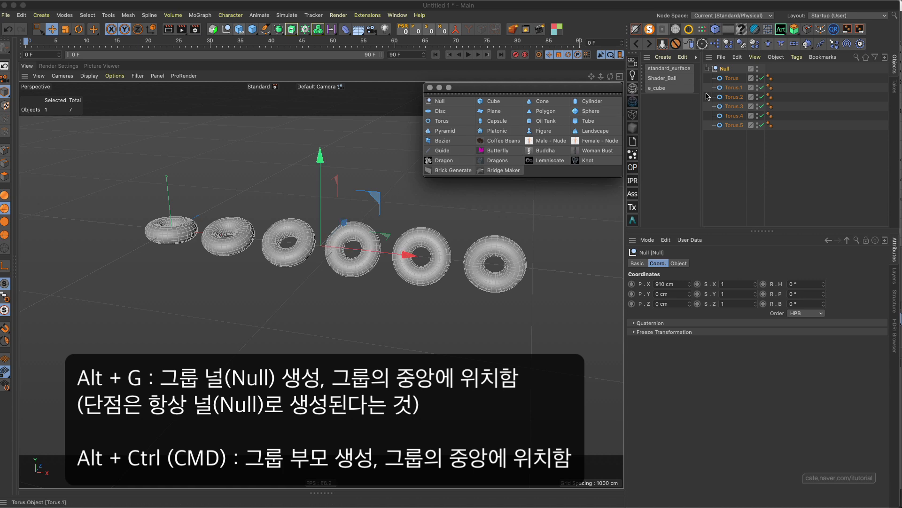
{"action": "key", "text": "shift+g"}
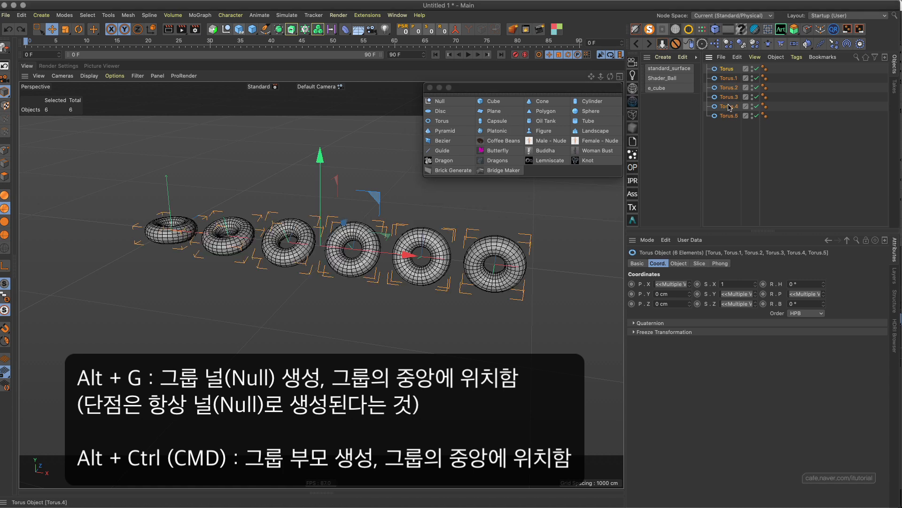
{"action": "key", "text": "alt+g"}
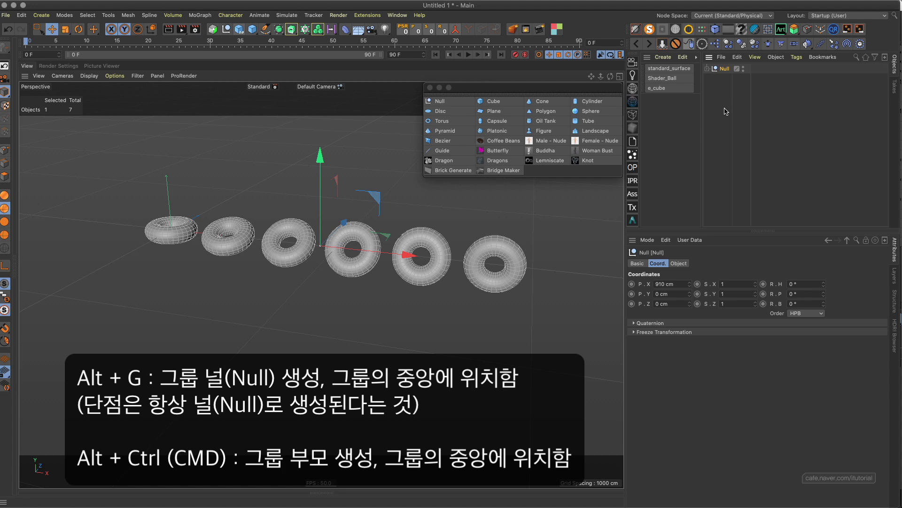
{"action": "key", "text": "shift+g"}
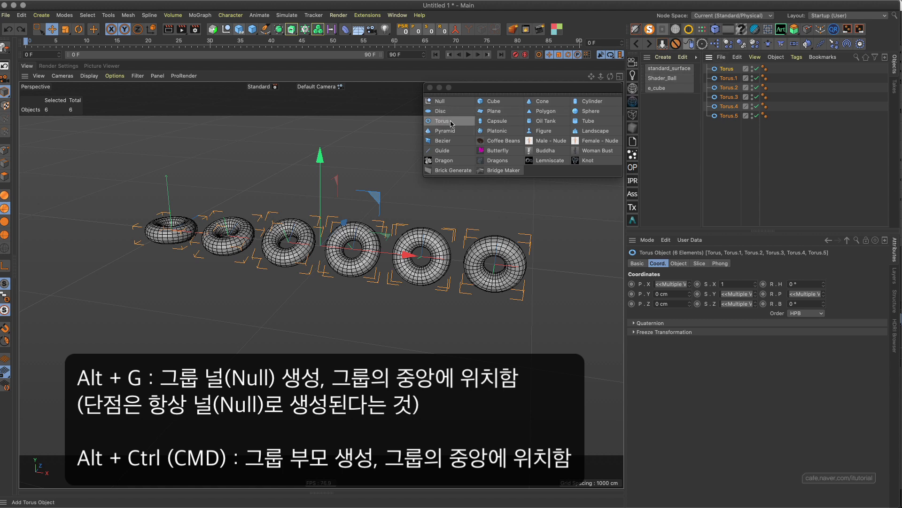
- Try a disc and a sphere as the shared parent at the centre of the six toruses, undoing each
{"action": "left_click", "coordinate": [440, 111], "text": "alt+super"}
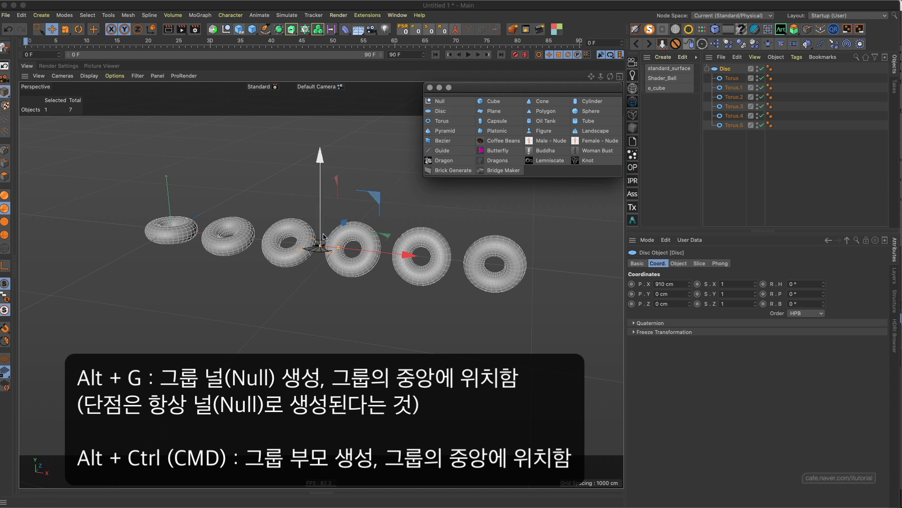
{"action": "key", "text": "super+z"}
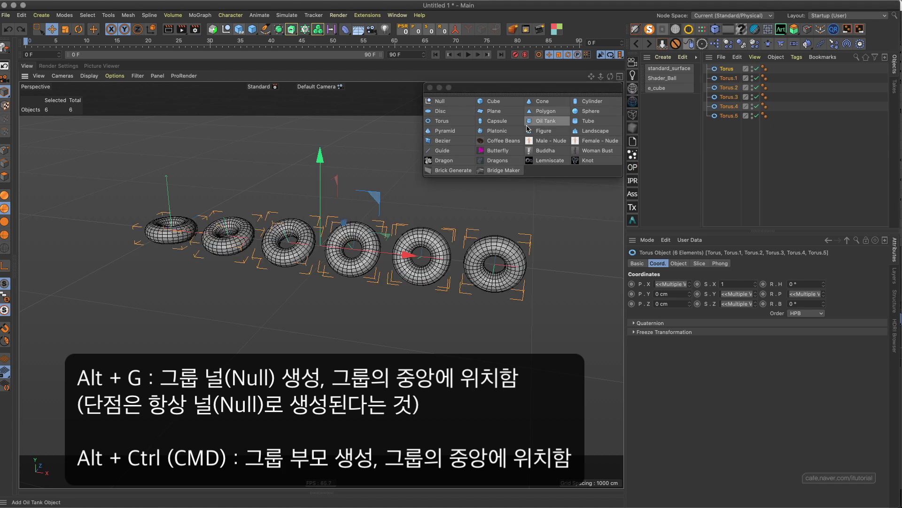
{"action": "left_click", "coordinate": [591, 111], "text": "alt+super"}
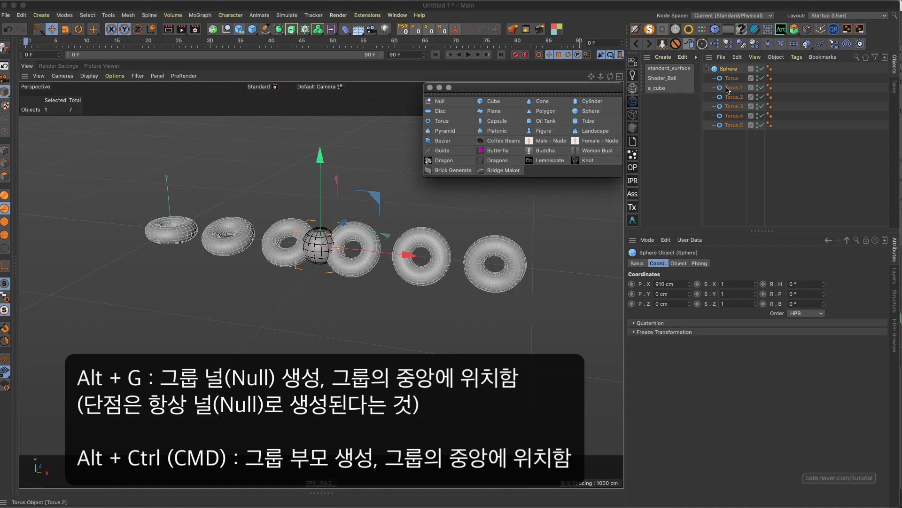
{"action": "key", "text": "super+z"}
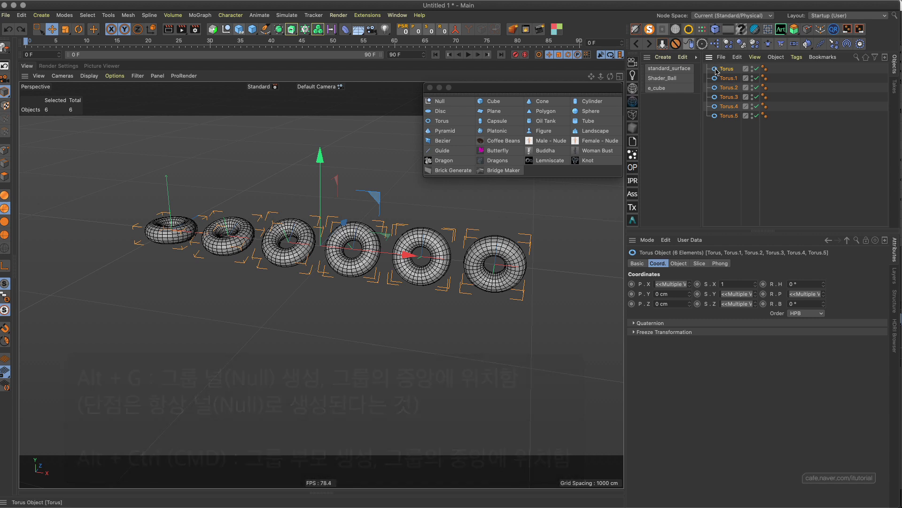
- Nest the toruses into one chain, each inside the previous one from Torus down to Torus.5, and select all six
{"action": "left_click", "coordinate": [722, 137]}
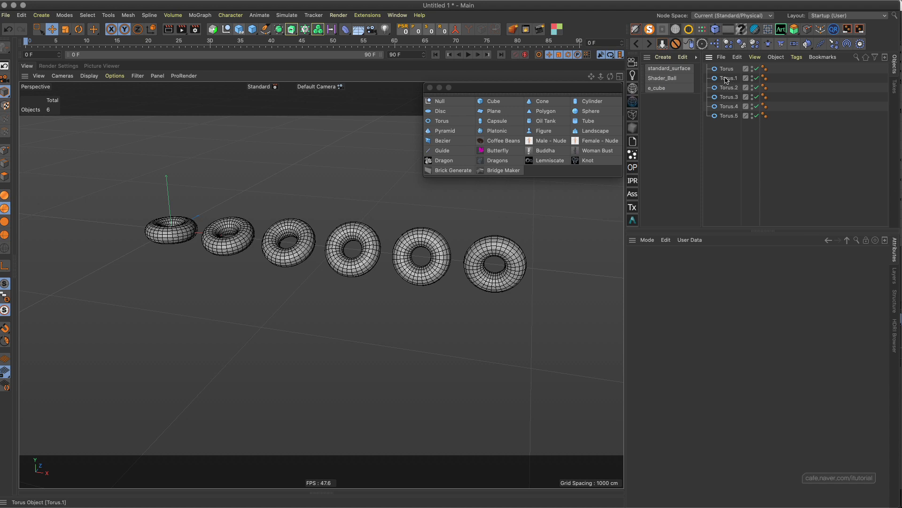
{"action": "left_click_drag", "start_coordinate": [729, 78], "coordinate": [747, 109]}
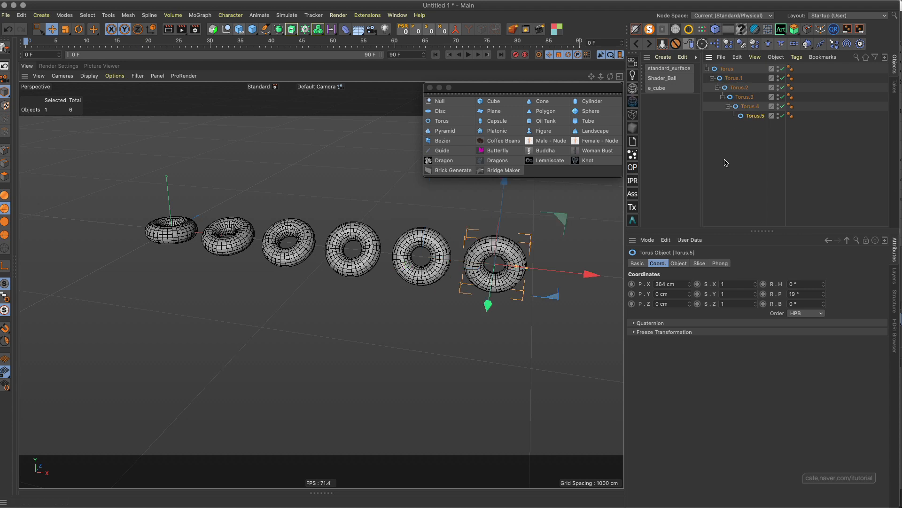
{"action": "left_click", "coordinate": [733, 78]}
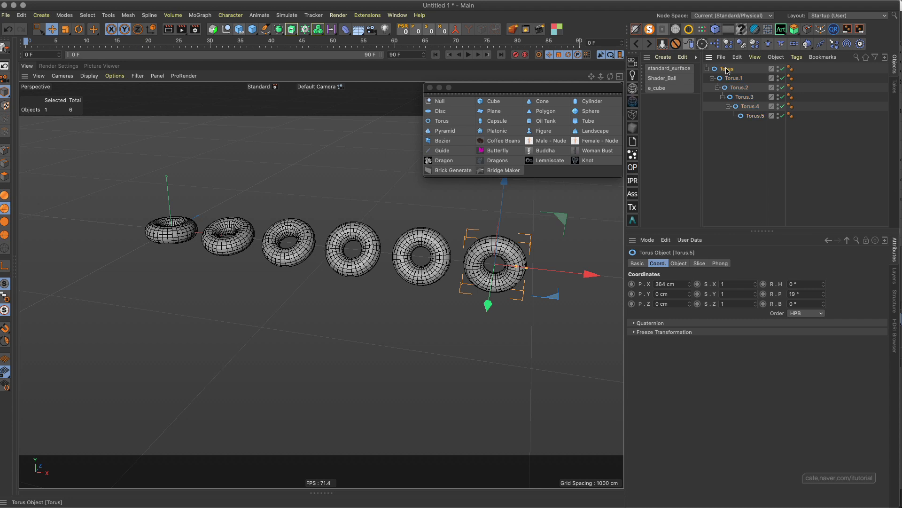
{"action": "left_click", "coordinate": [752, 141]}
{"action": "left_click_drag", "start_coordinate": [757, 133], "coordinate": [719, 73]}
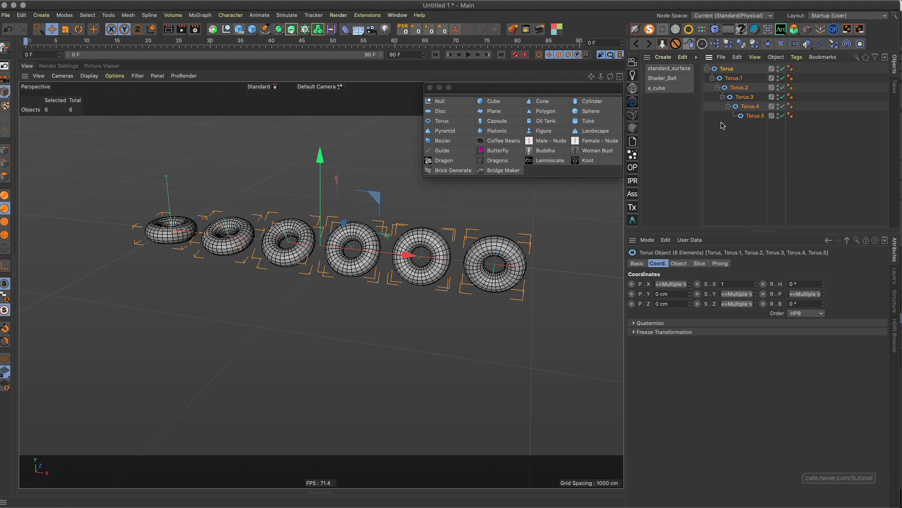
- Inspect Torus.1, Torus.2 and Torus.3 in the nested chain, and reselect all six toruses
{"action": "left_click", "coordinate": [733, 78]}
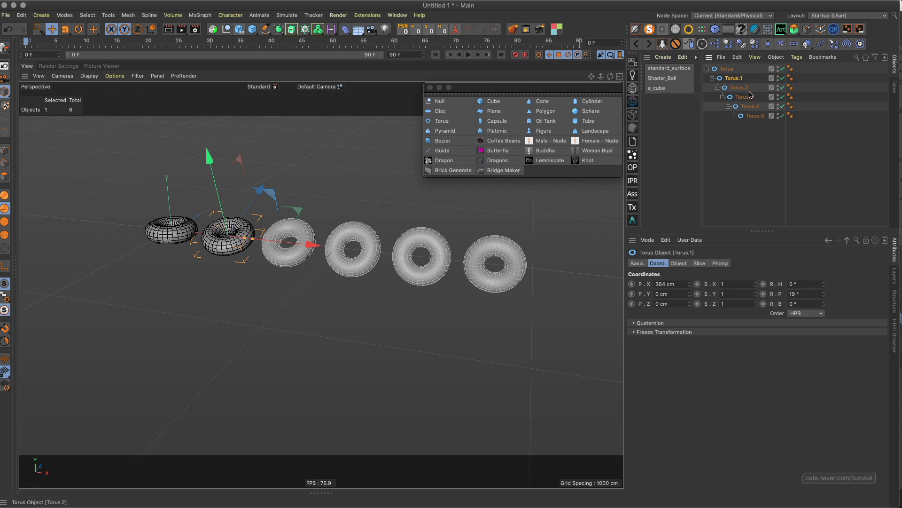
{"action": "left_click", "coordinate": [745, 89]}
{"action": "left_click", "coordinate": [747, 98]}
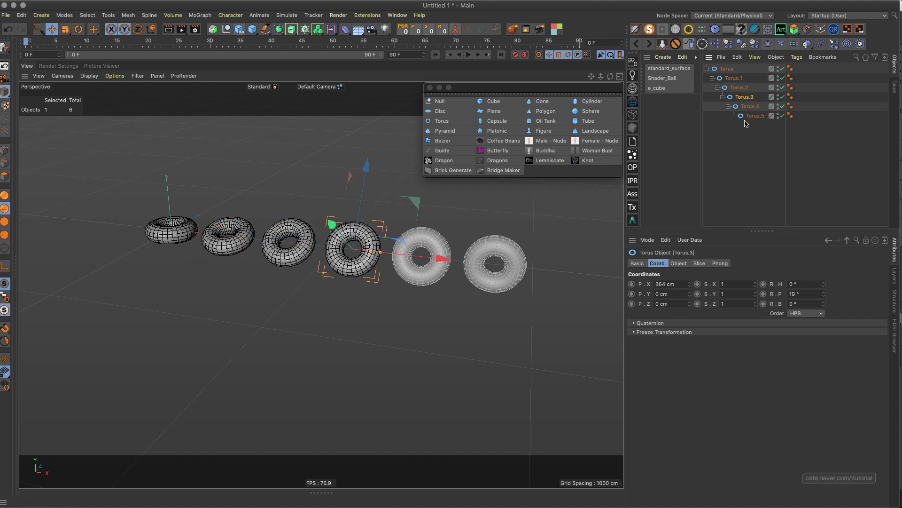
{"action": "left_click_drag", "start_coordinate": [767, 130], "coordinate": [711, 62]}
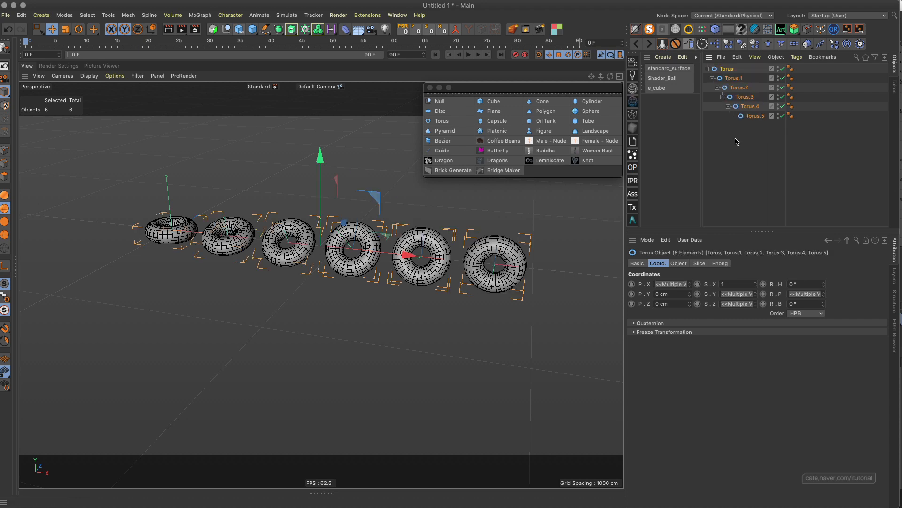
{"action": "left_click_drag", "start_coordinate": [760, 133], "coordinate": [718, 67]}
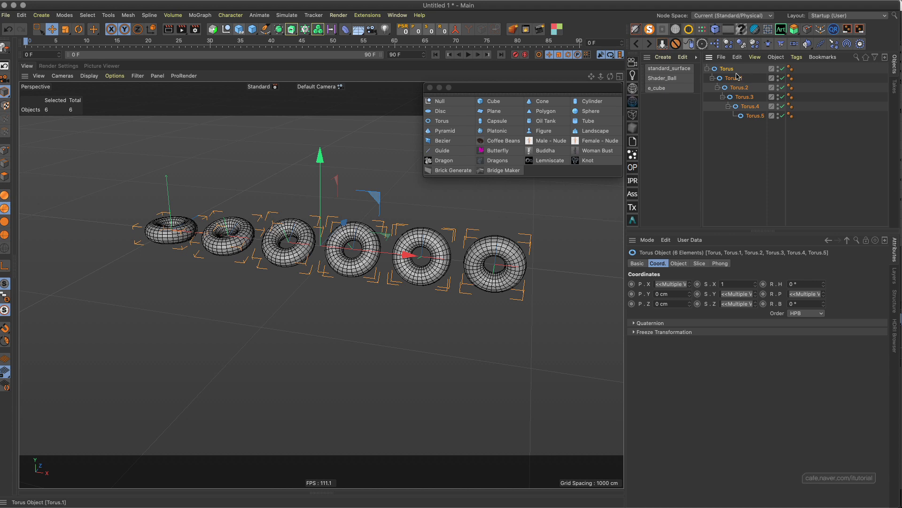
- Try adding a parent null and a child null to the six selected nested toruses, removing each one
{"action": "left_click", "coordinate": [456, 105], "text": "alt"}
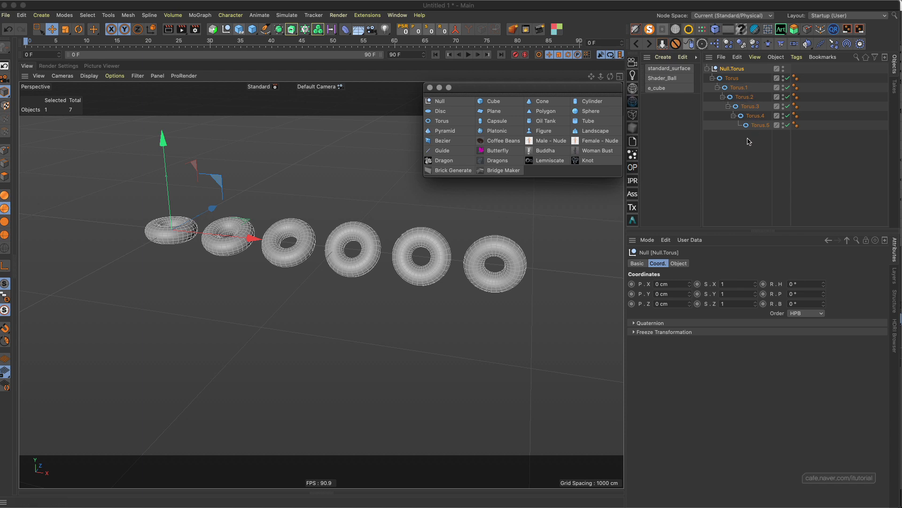
{"action": "key", "text": "shift+g"}
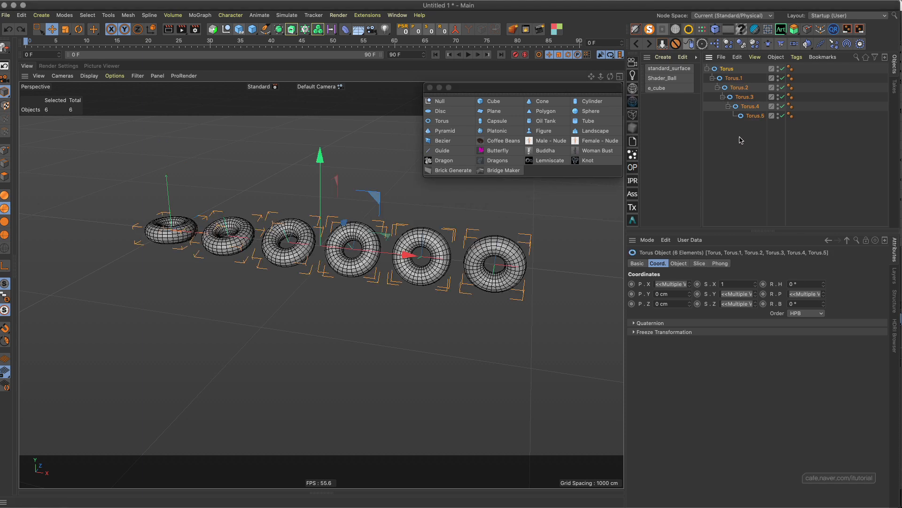
{"action": "left_click", "coordinate": [454, 106], "text": "shift"}
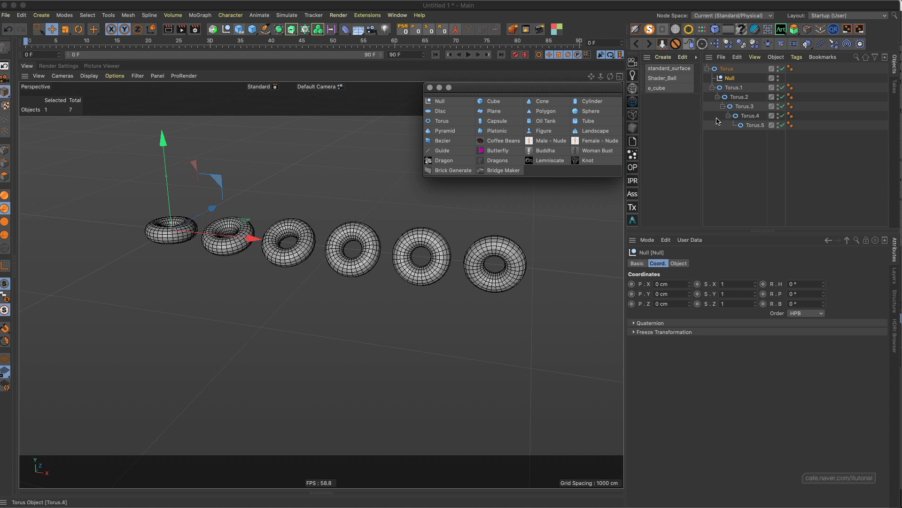
{"action": "key", "text": "super+z"}
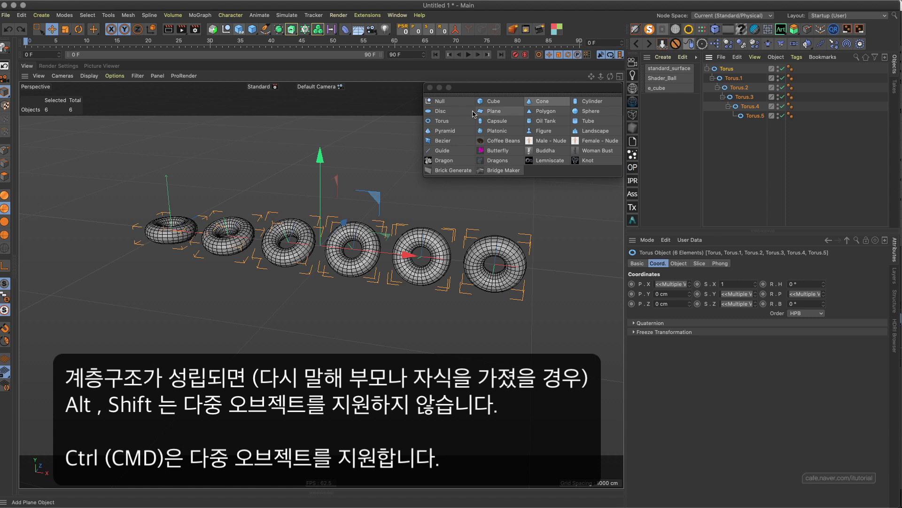
- Add a null on the same hierarchy level as each of the six nested toruses and compare the toruses' and nulls' coordinates
{"action": "left_click", "coordinate": [440, 101], "text": "super"}
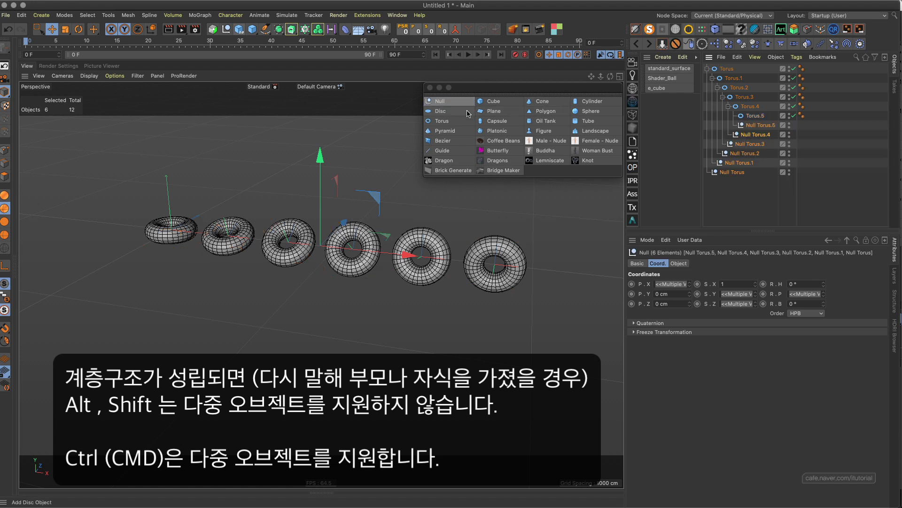
{"action": "left_click", "coordinate": [755, 116]}
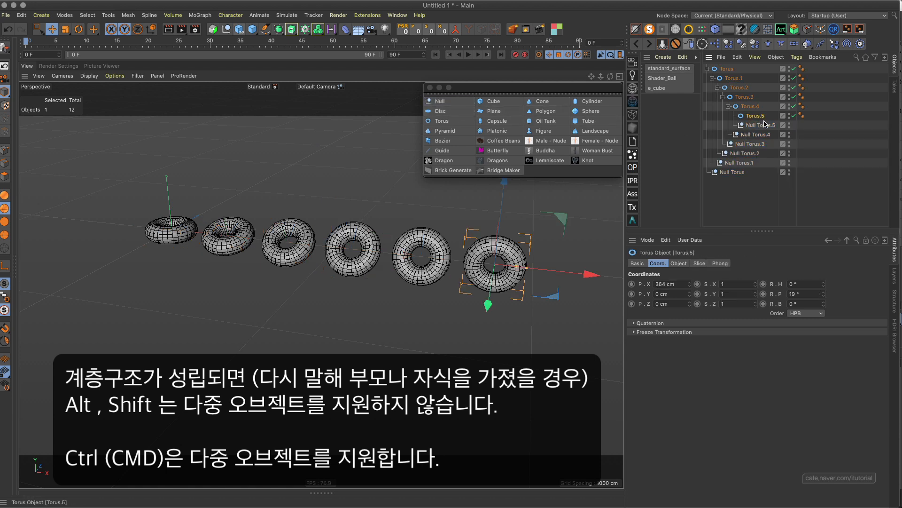
{"action": "left_click", "coordinate": [754, 107]}
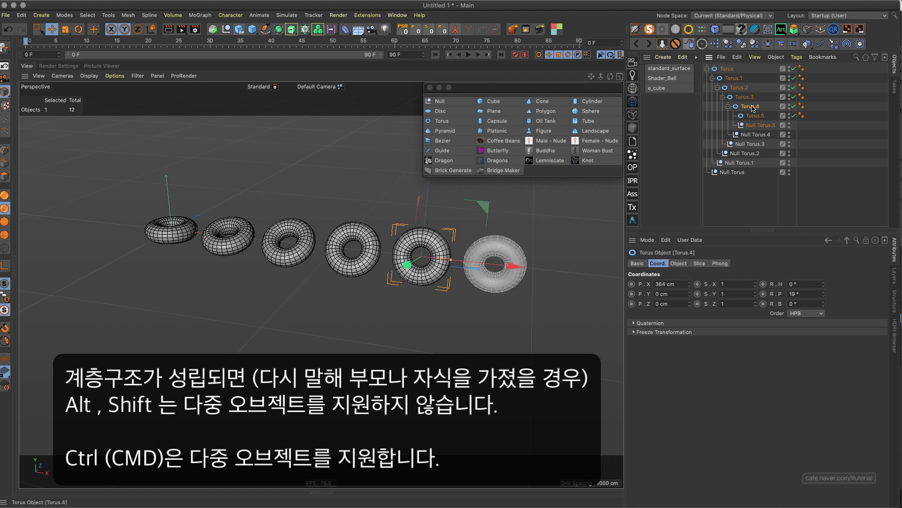
{"action": "left_click", "coordinate": [750, 143]}
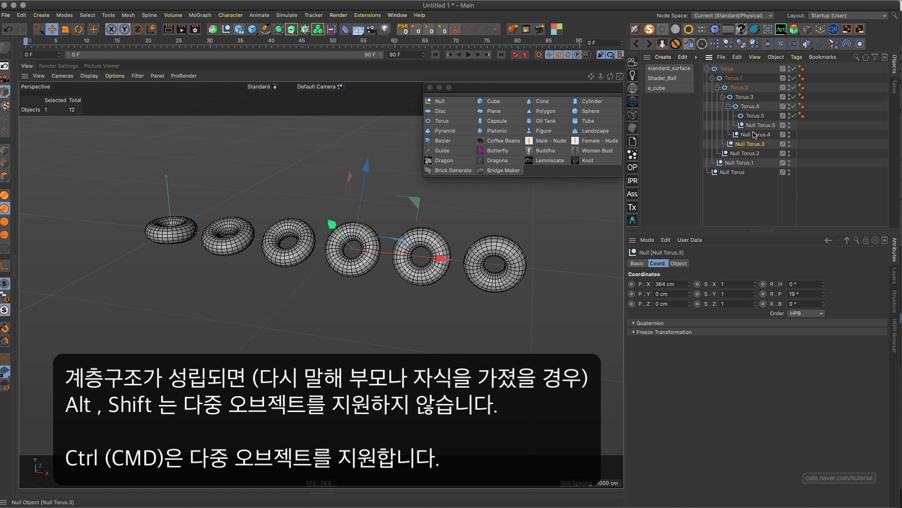
{"action": "left_click", "coordinate": [754, 135]}
{"action": "left_click", "coordinate": [742, 88]}
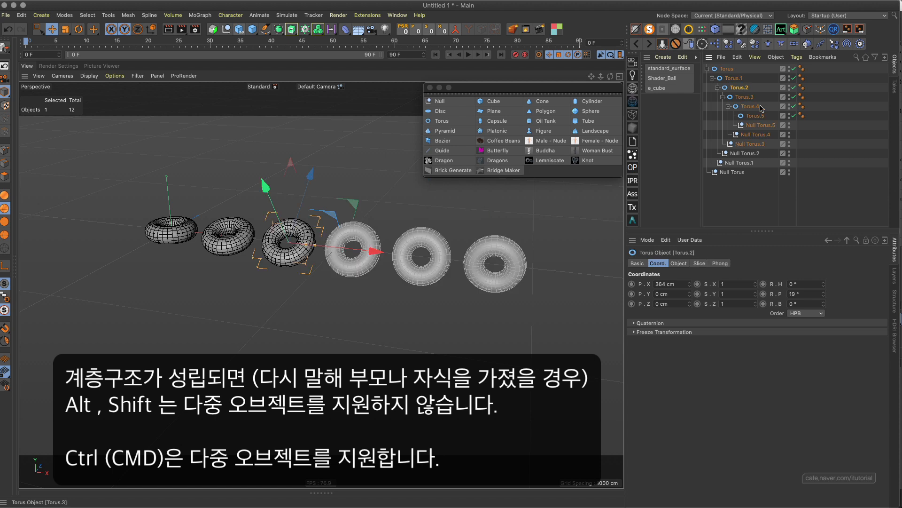
{"action": "left_click", "coordinate": [746, 154]}
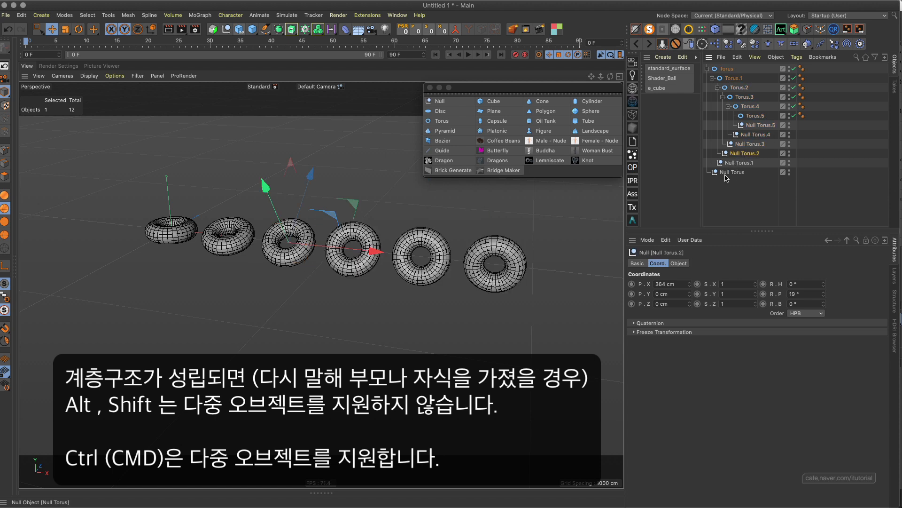
- Remove the same-level nulls from the six nested toruses, then re-add them and undo that addition
{"action": "key", "text": "super+z"}
{"action": "key", "text": "super+z"}
{"action": "key", "text": "super+z"}
{"action": "key", "text": "super+z"}
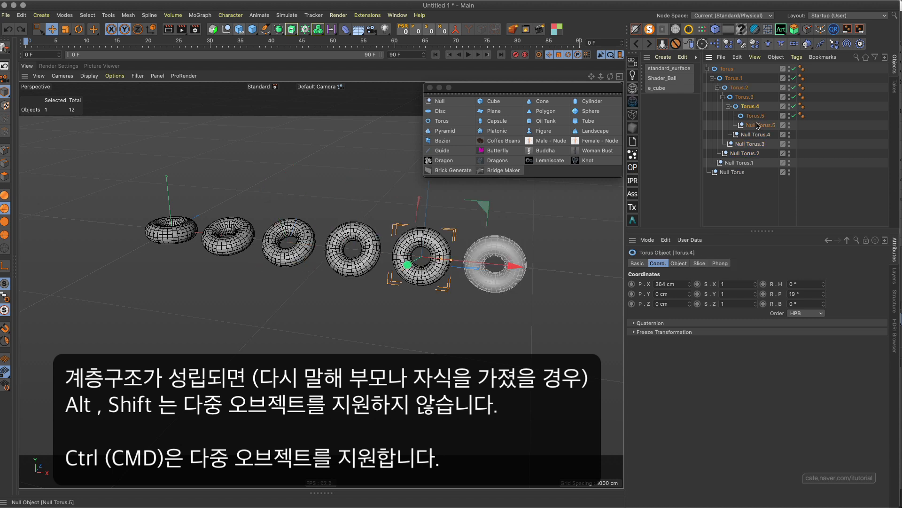
{"action": "key", "text": "super+z"}
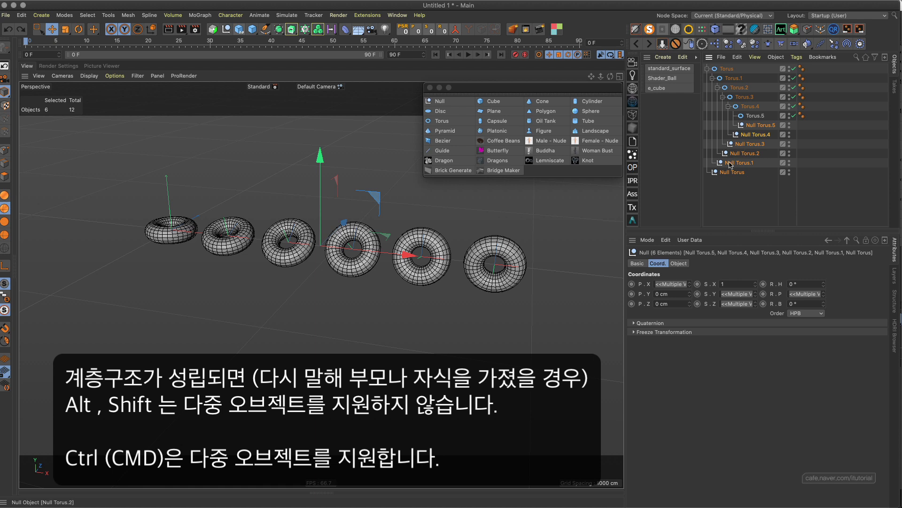
{"action": "key", "text": "Delete"}
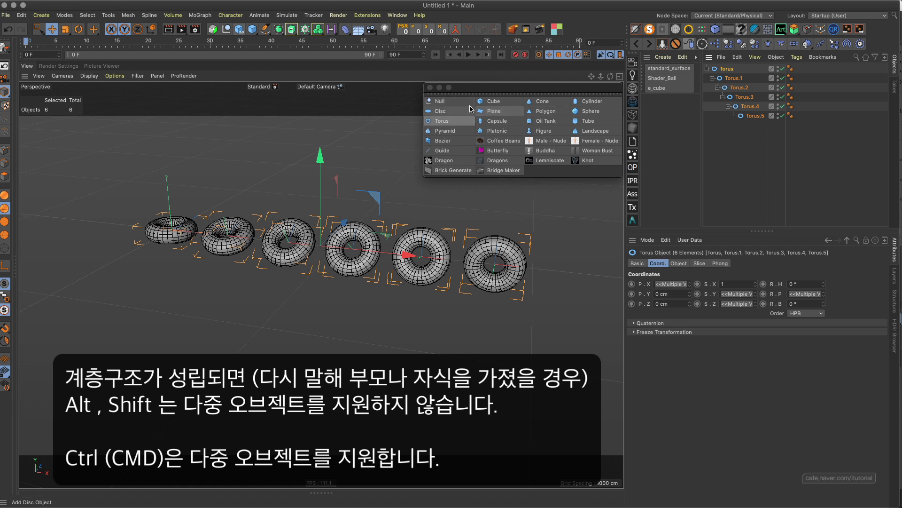
{"action": "left_click", "coordinate": [440, 101], "text": "ctrl"}
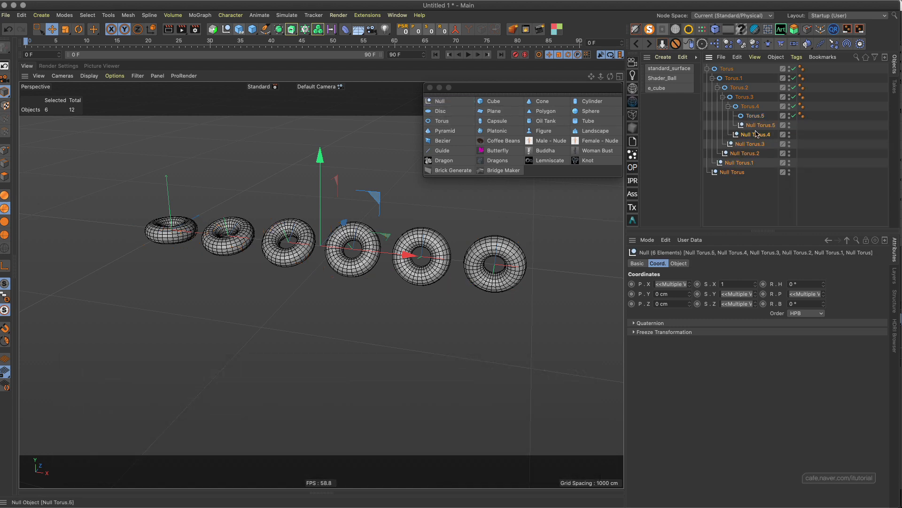
{"action": "key", "text": "super+z"}
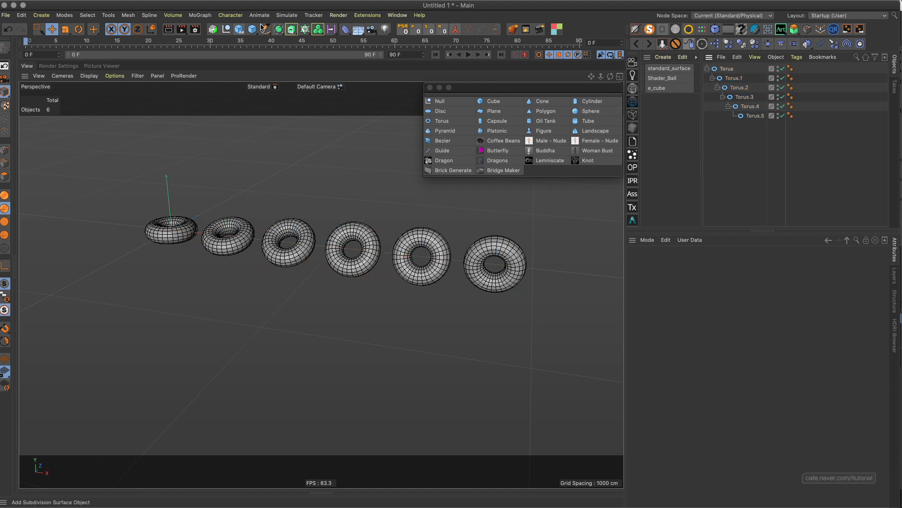
- Add five cubes above the torus chain in the object hierarchy
{"action": "double_click", "coordinate": [239, 30]}
{"action": "triple_click", "coordinate": [239, 30]}
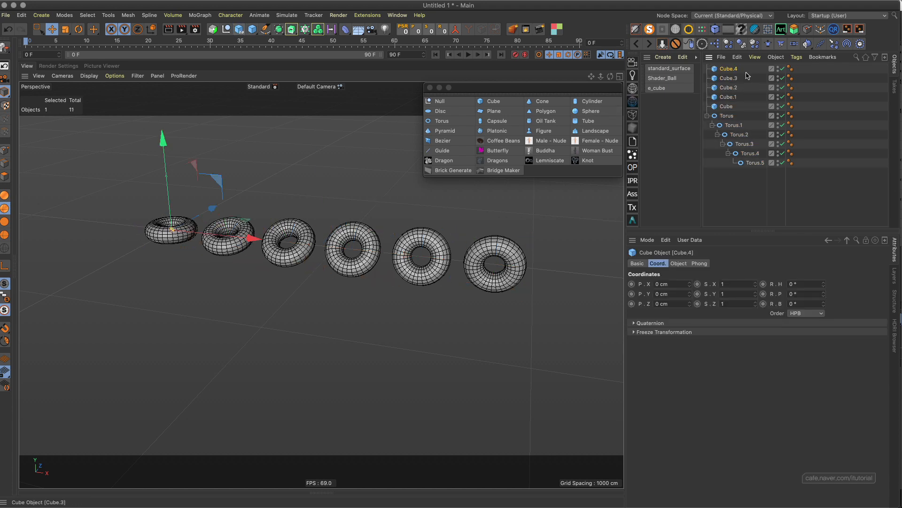
{"action": "left_click_drag", "start_coordinate": [746, 68], "coordinate": [716, 107]}
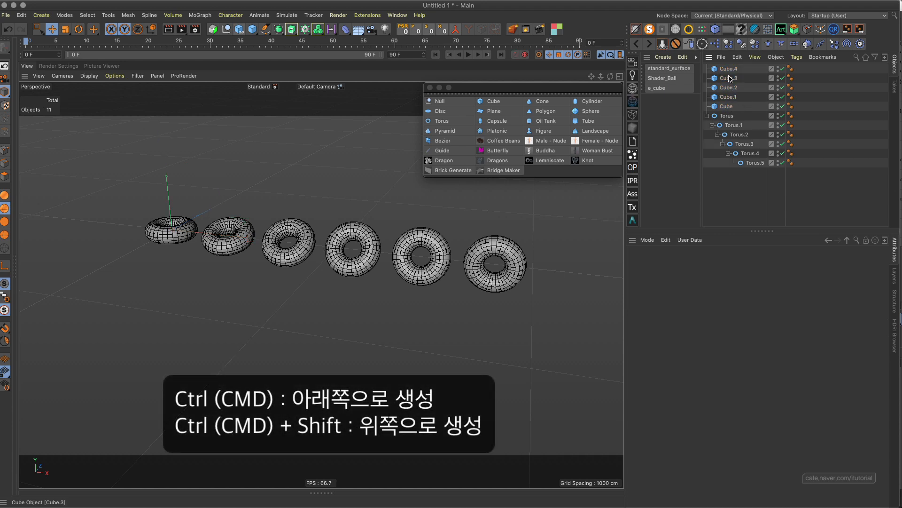
- Try adding a null directly below Cube.3 on the same hierarchy level, and undo it
{"action": "left_click", "coordinate": [728, 78]}
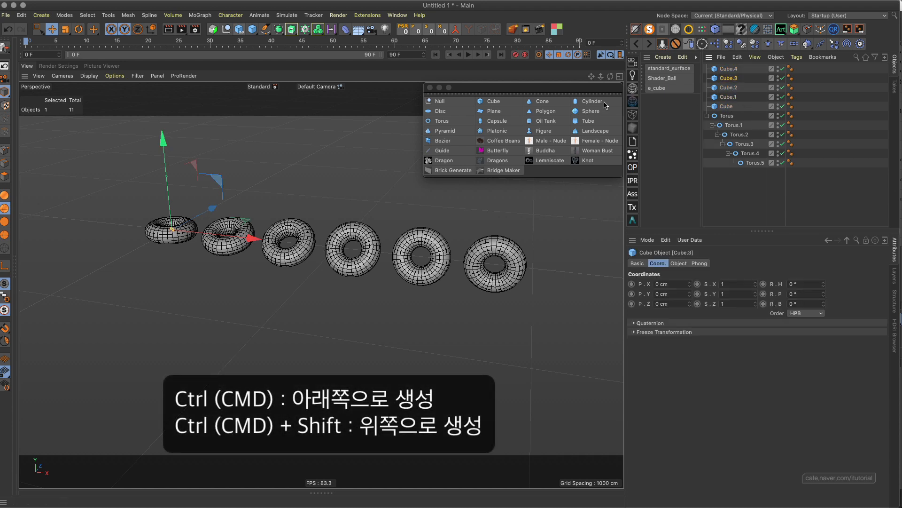
{"action": "left_click", "coordinate": [453, 104], "text": "ctrl"}
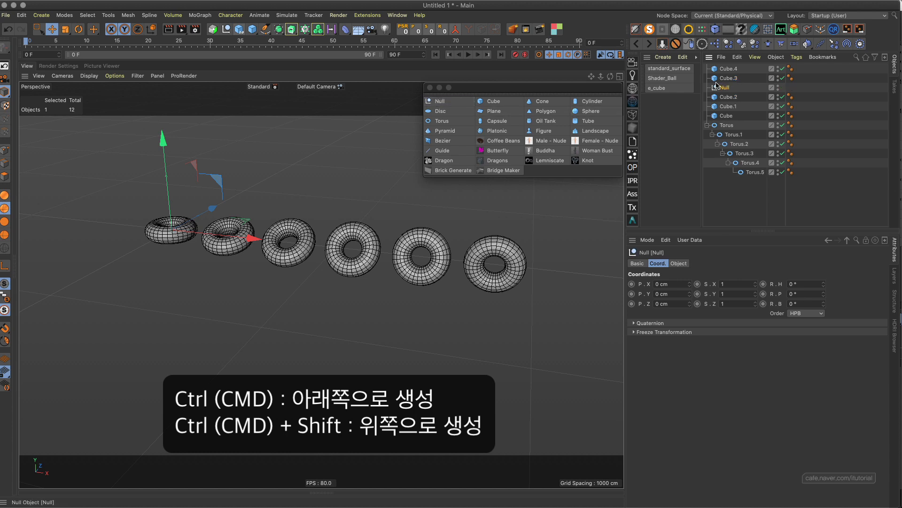
{"action": "key", "text": "ctrl+z"}
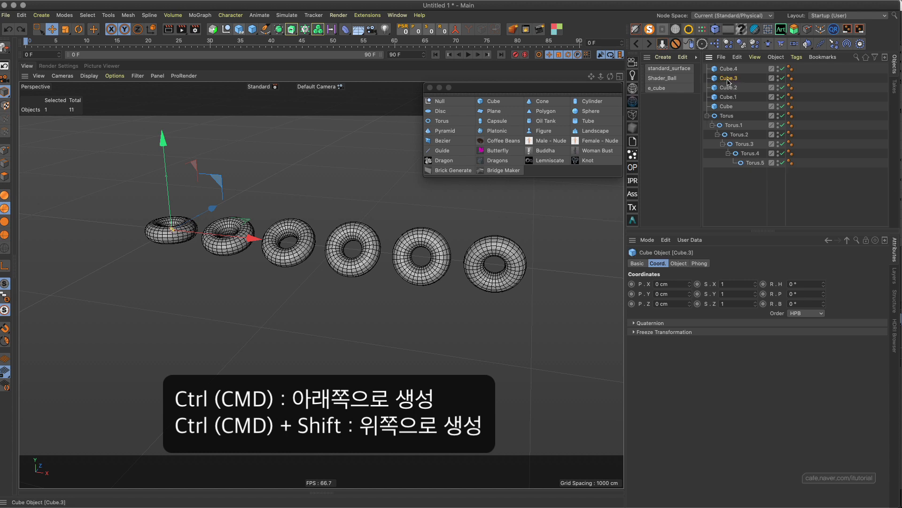
- Try adding a null directly above Cube.3 on the same hierarchy level, and remove it
{"action": "left_click", "coordinate": [440, 101], "text": "ctrl+shift"}
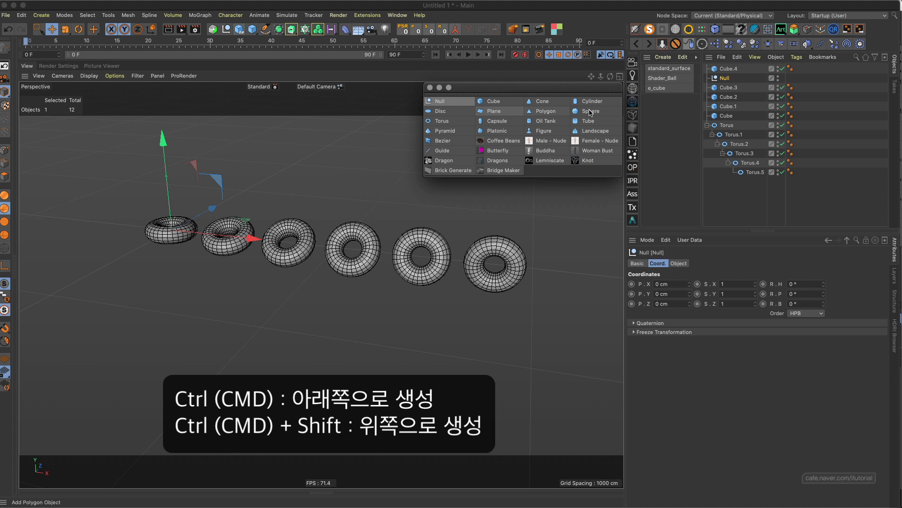
{"action": "left_click", "coordinate": [727, 89]}
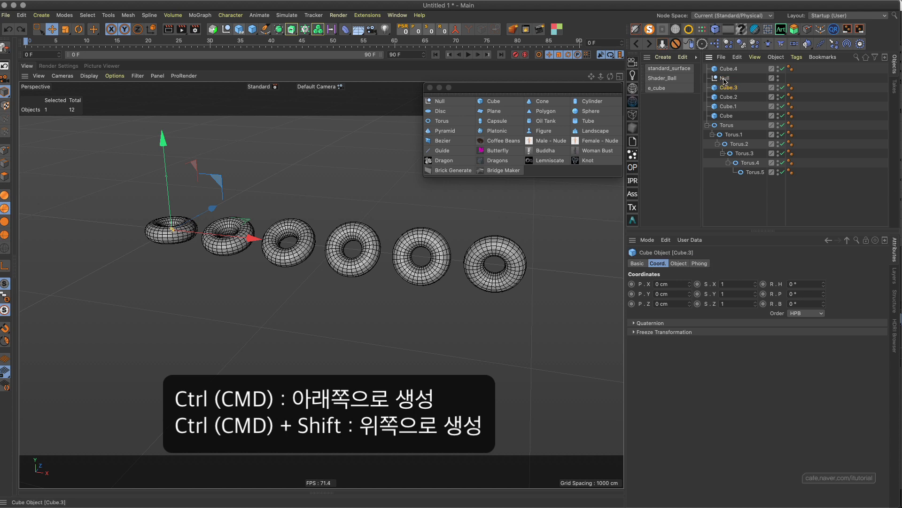
{"action": "left_click", "coordinate": [725, 80]}
{"action": "key", "text": "Delete"}
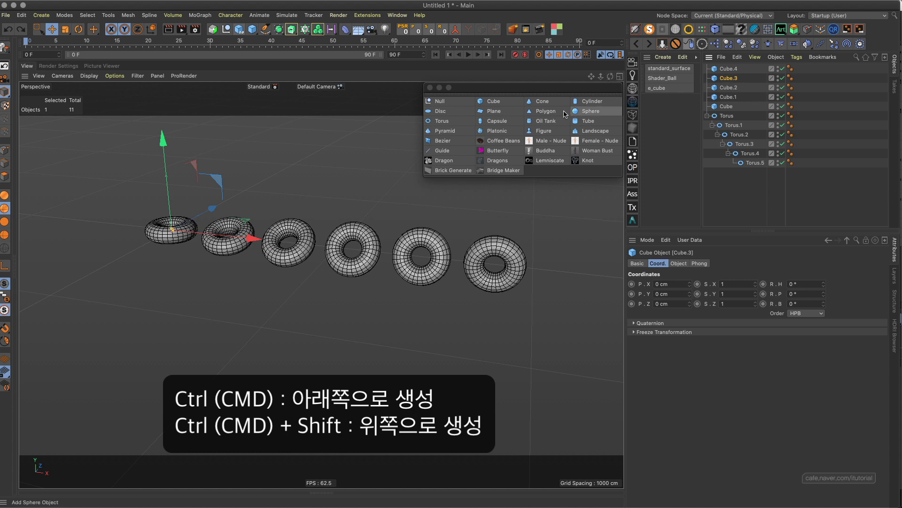
- Compare creating a null below and above Cube.3 once more, undoing each null
{"action": "left_click", "coordinate": [439, 101], "text": "ctrl"}
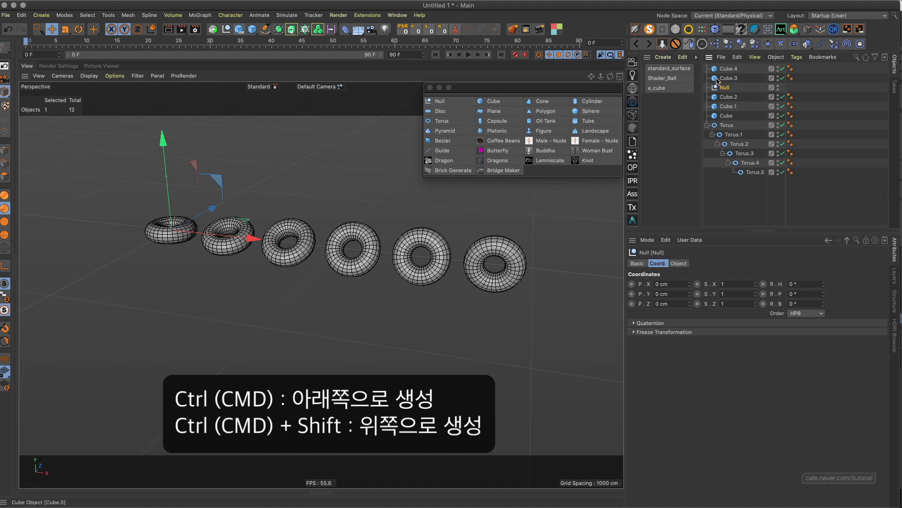
{"action": "key", "text": "ctrl+z"}
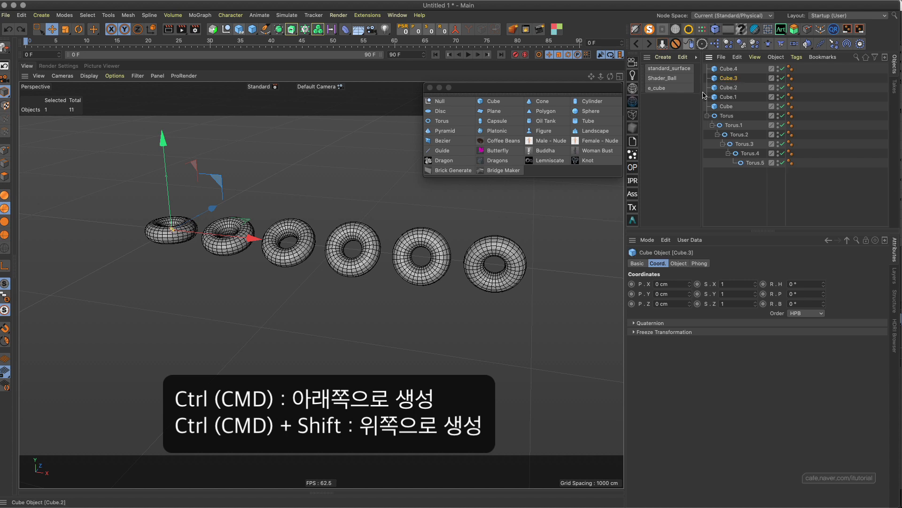
{"action": "left_click", "coordinate": [450, 102], "text": "ctrl+shift"}
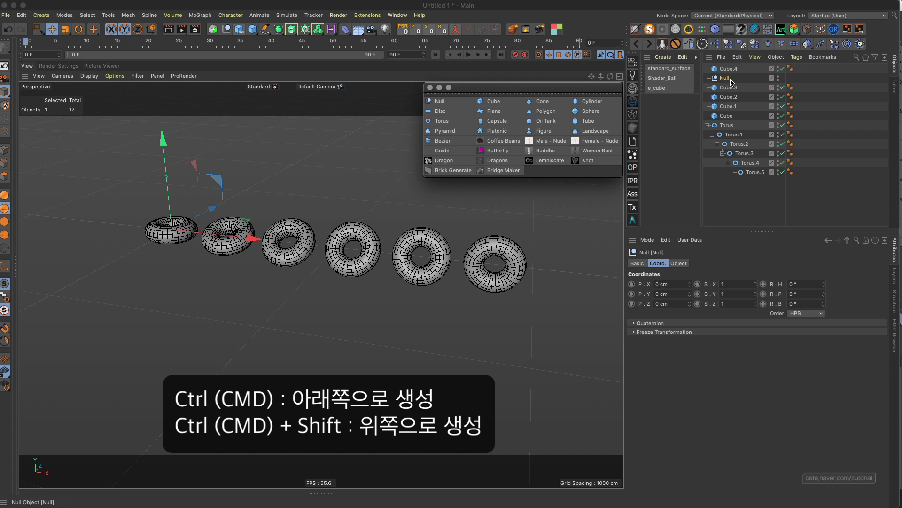
{"action": "left_click", "coordinate": [719, 88]}
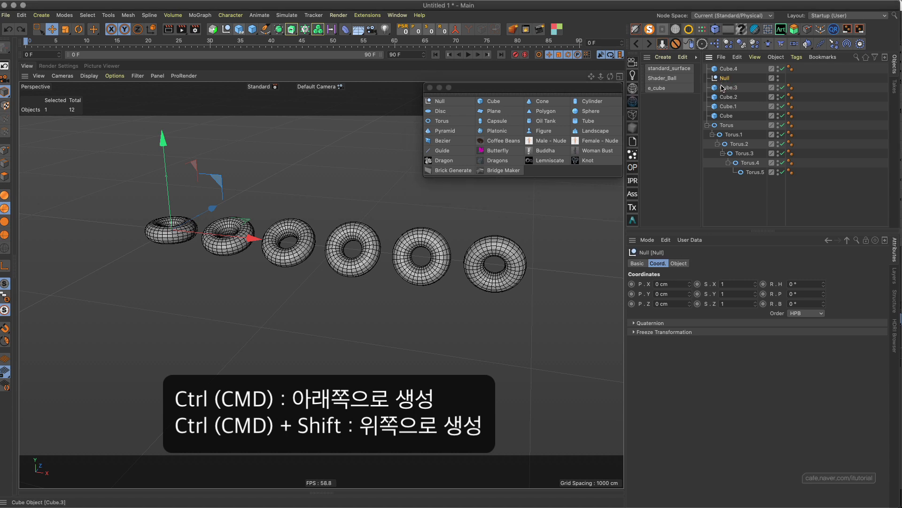
{"action": "key", "text": "super+z"}
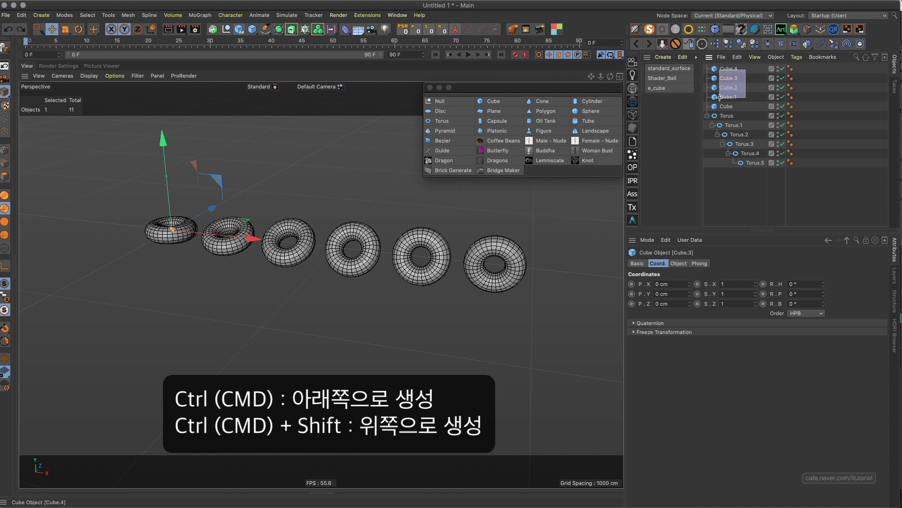
- Try adding nulls below and then above each of the cubes Cube.4 to Cube.1, undoing each set
{"action": "left_click_drag", "start_coordinate": [720, 97], "coordinate": [719, 98]}
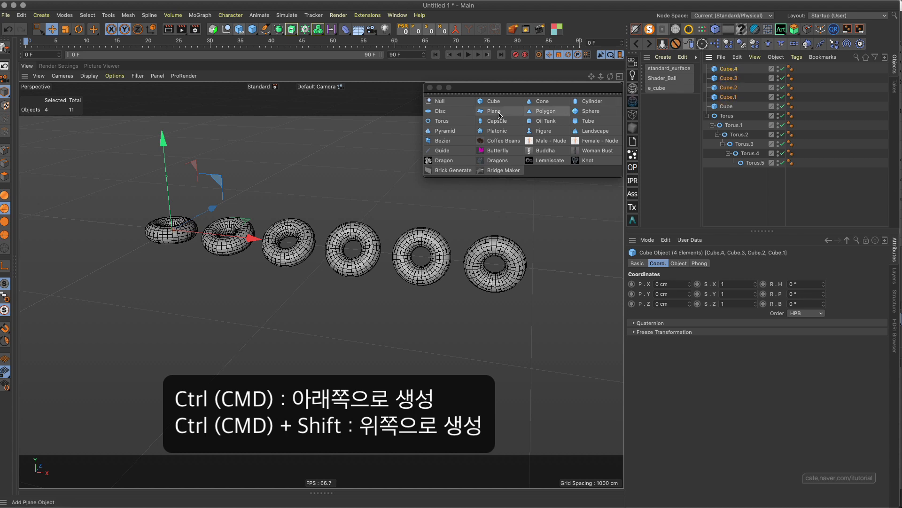
{"action": "left_click", "coordinate": [440, 101], "text": "super"}
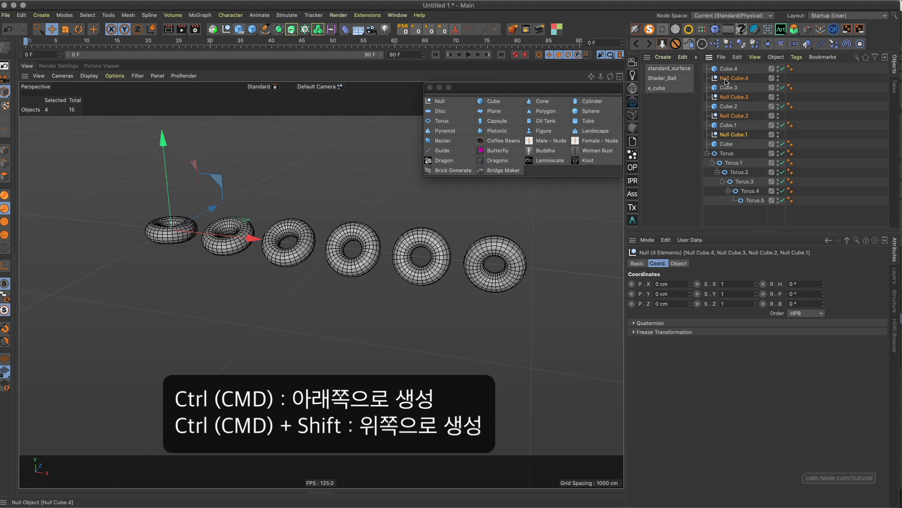
{"action": "key", "text": "super+z"}
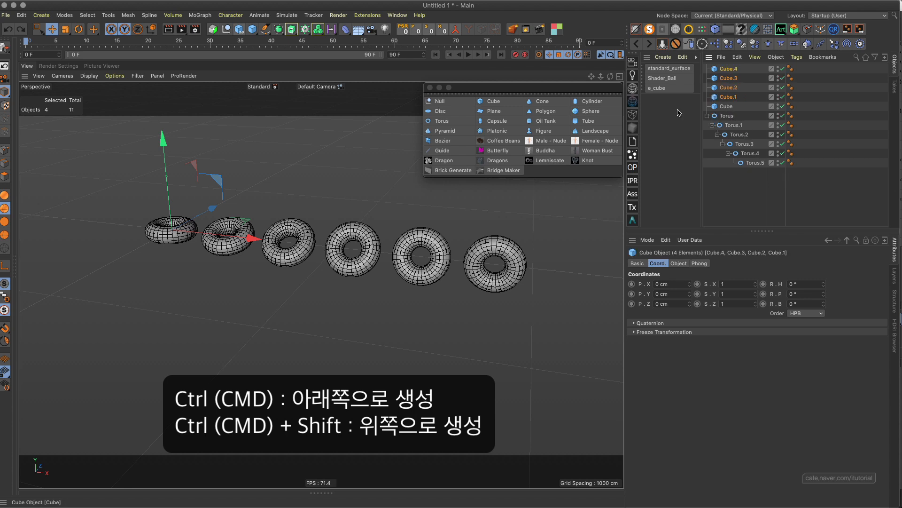
{"action": "left_click", "coordinate": [454, 103], "text": "shift+super"}
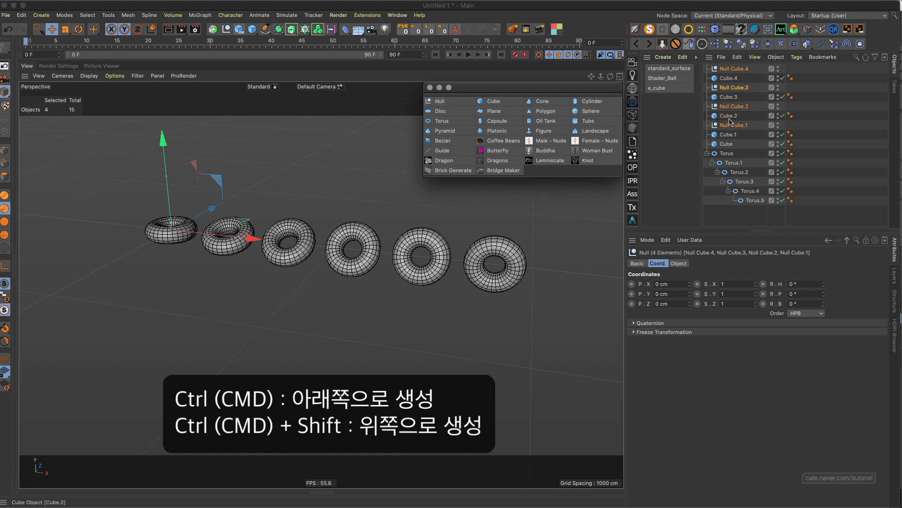
{"action": "key", "text": "super+z"}
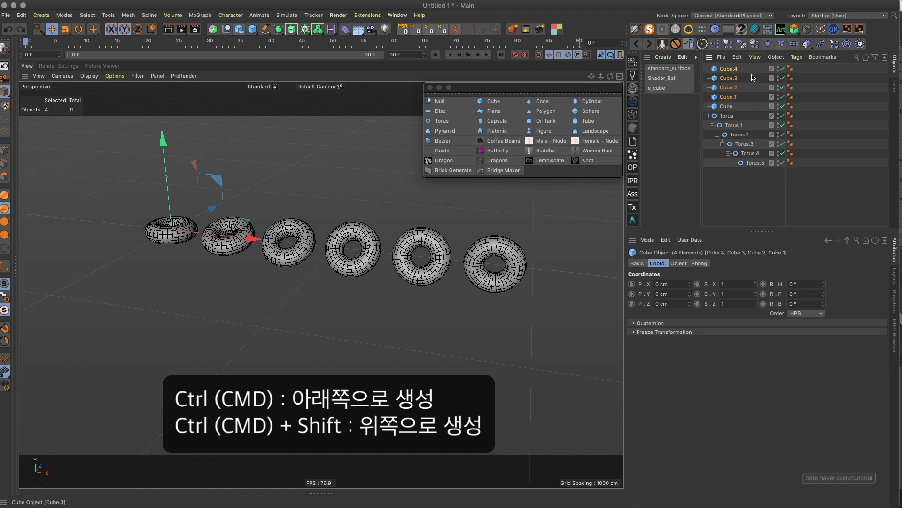
- Delete all five cubes, keeping only the nested torus chain
{"action": "left_click_drag", "start_coordinate": [750, 71], "coordinate": [712, 101]}
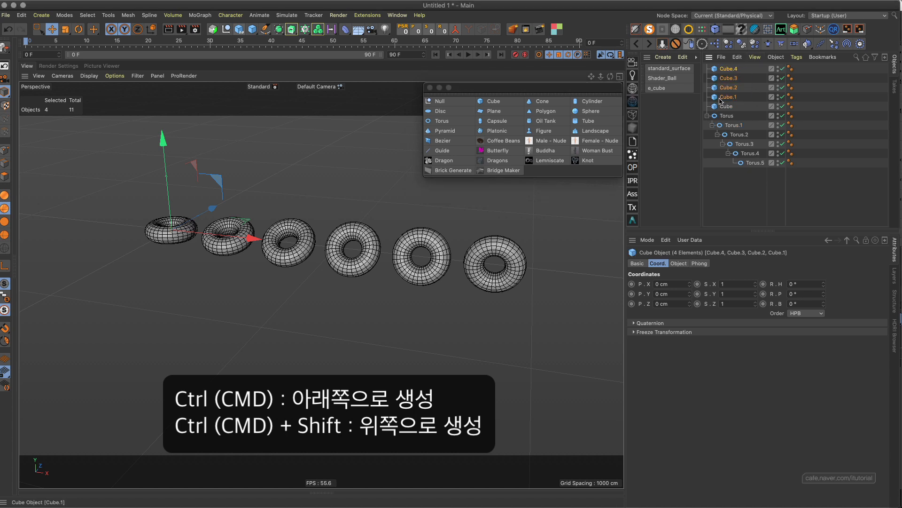
{"action": "left_click", "coordinate": [747, 107], "text": "shift"}
{"action": "key", "text": "Delete"}
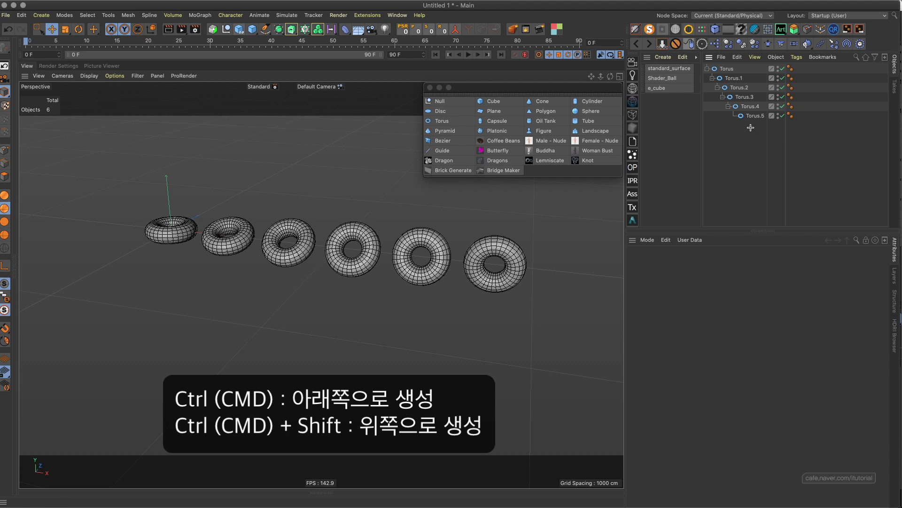
- Add a null below each of the six nested toruses on its own hierarchy level, and clear the selection
{"action": "left_click_drag", "start_coordinate": [750, 128], "coordinate": [713, 68]}
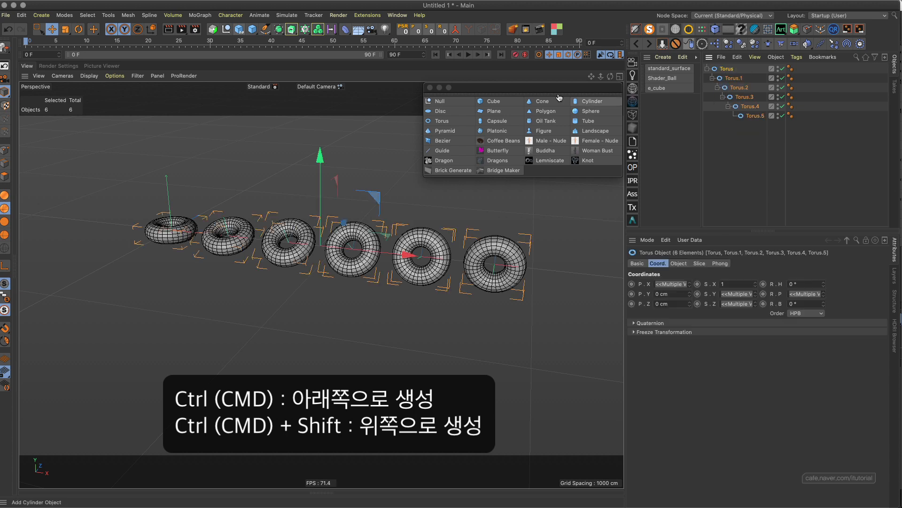
{"action": "left_click", "coordinate": [440, 101], "text": "ctrl"}
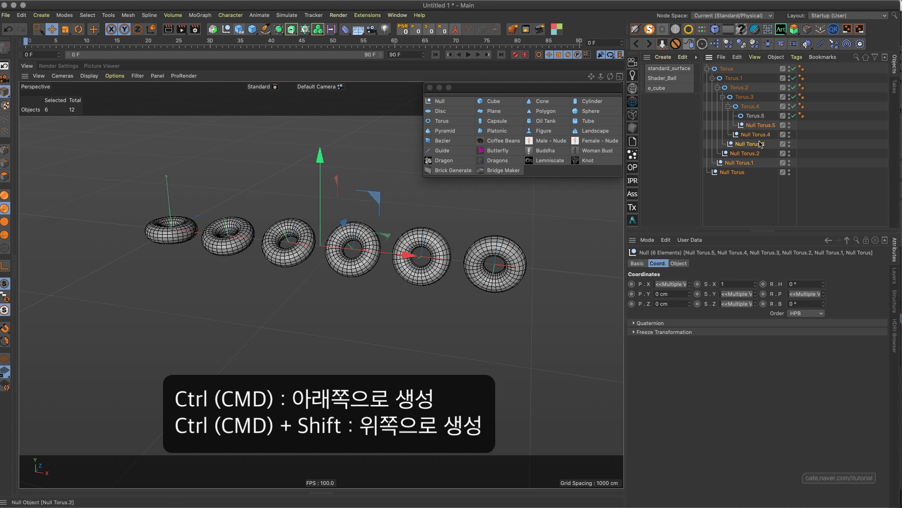
{"action": "left_click", "coordinate": [722, 187]}
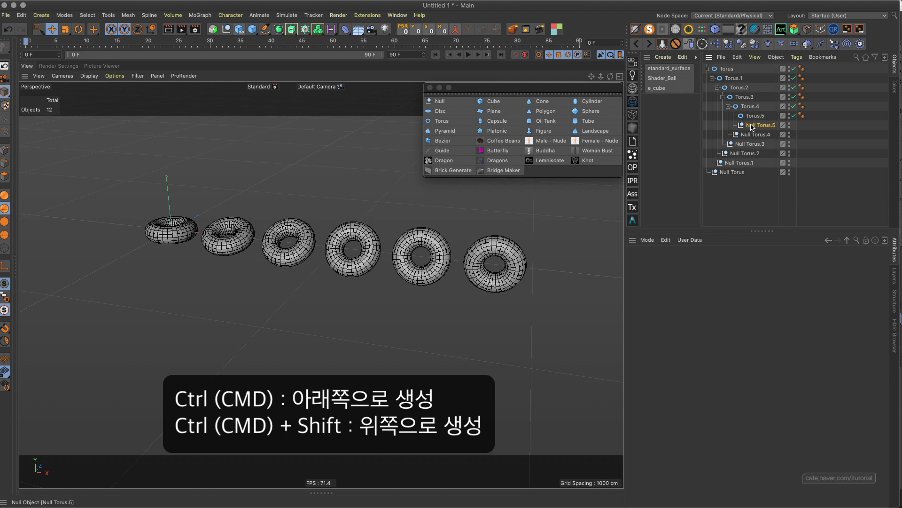
- Move each null directly above its matching torus in the hierarchy, from Null Torus.5 up to Null Torus
{"action": "left_click_drag", "start_coordinate": [752, 126], "coordinate": [754, 103]}
{"action": "left_click_drag", "start_coordinate": [747, 143], "coordinate": [741, 105]}
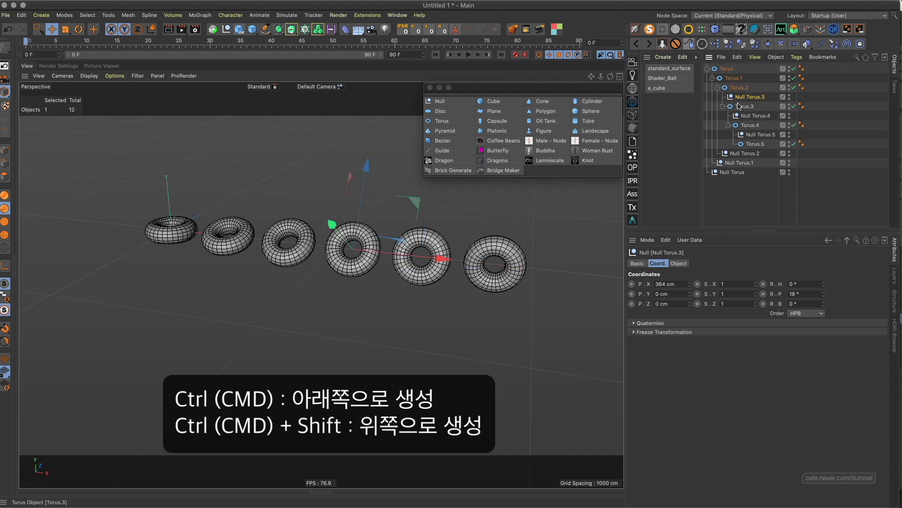
{"action": "left_click_drag", "start_coordinate": [744, 153], "coordinate": [740, 86]}
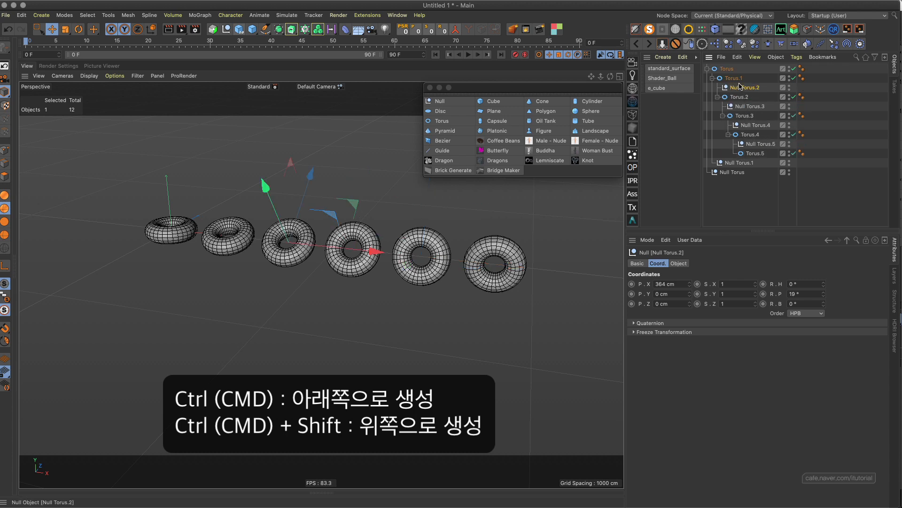
{"action": "left_click_drag", "start_coordinate": [736, 162], "coordinate": [736, 68]}
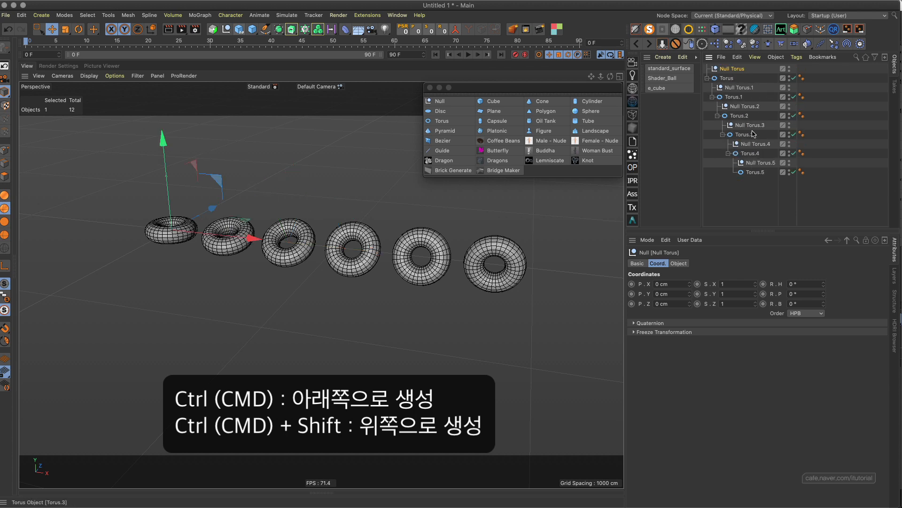
- Undo the null reordering and remove the nulls, leaving the six nested toruses selected
{"action": "key", "text": "super+z"}
{"action": "key", "text": "super+z"}
{"action": "key", "text": "super+z"}
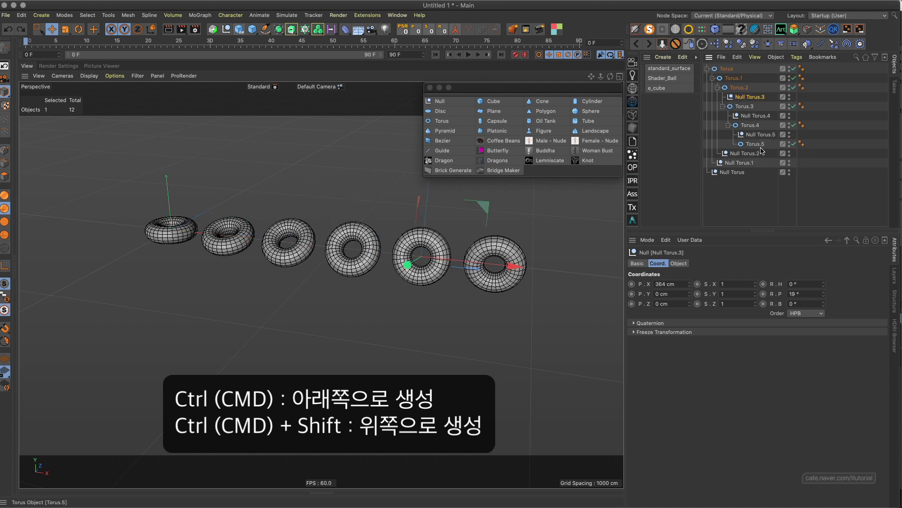
{"action": "key", "text": "super+z"}
{"action": "left_click_drag", "start_coordinate": [753, 182], "coordinate": [708, 63]}
{"action": "key", "text": "Delete"}
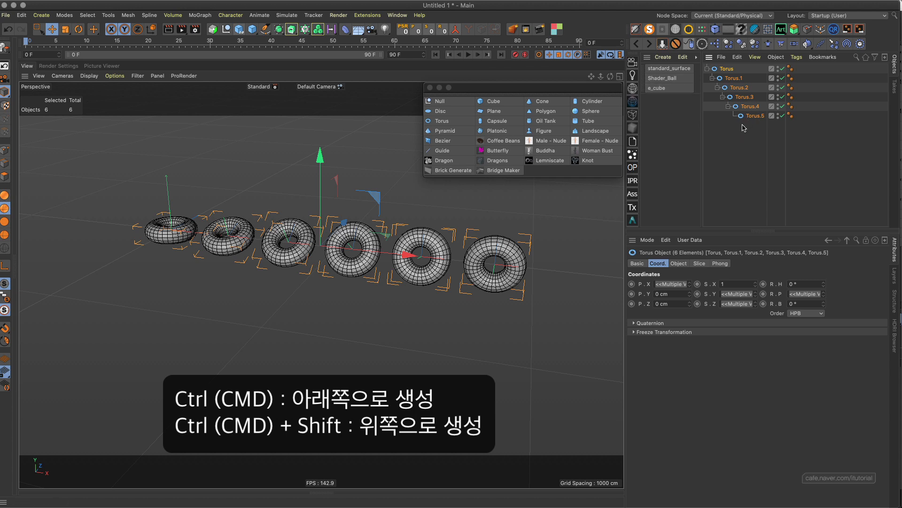
- Add a null directly above each of the six nested toruses on the same hierarchy level, and clear the selection
{"action": "left_click", "coordinate": [439, 101], "text": "ctrl+shift"}
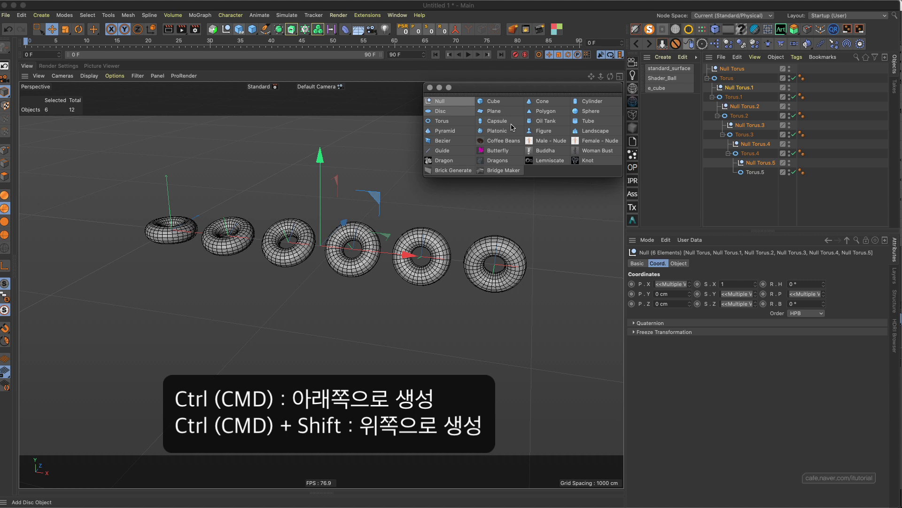
{"action": "left_click", "coordinate": [753, 177]}
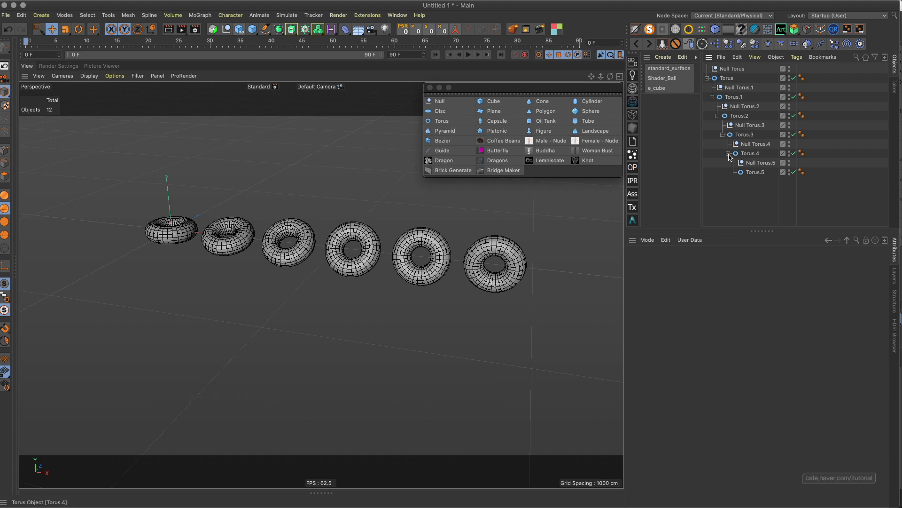
- Undo the nulls added above the toruses and select all six nested toruses
{"action": "key", "text": "ctrl+z"}
{"action": "key", "text": "super+z"}
{"action": "left_click", "coordinate": [755, 141]}
{"action": "left_click_drag", "start_coordinate": [755, 142], "coordinate": [718, 71]}
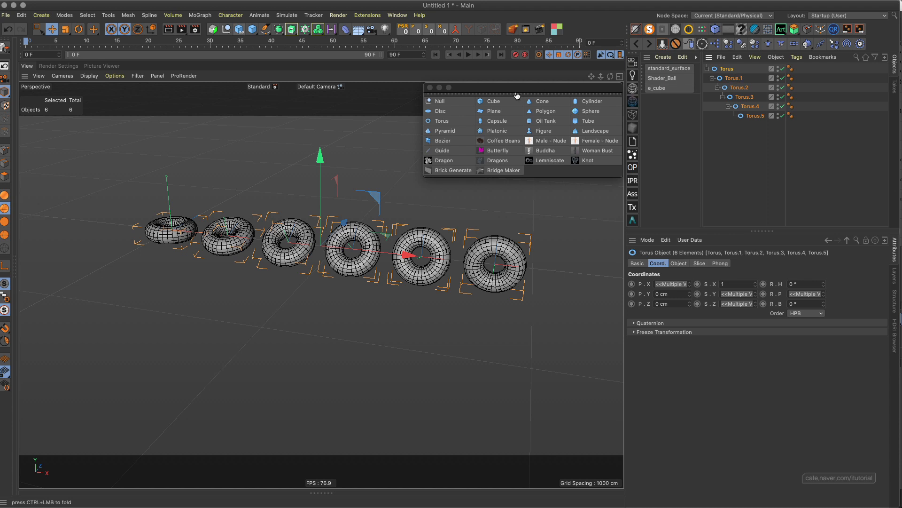
- Alternate between adding a child null under only the topmost torus and under each of the six nested toruses, removing the nulls every time
{"action": "left_click", "coordinate": [472, 102]}
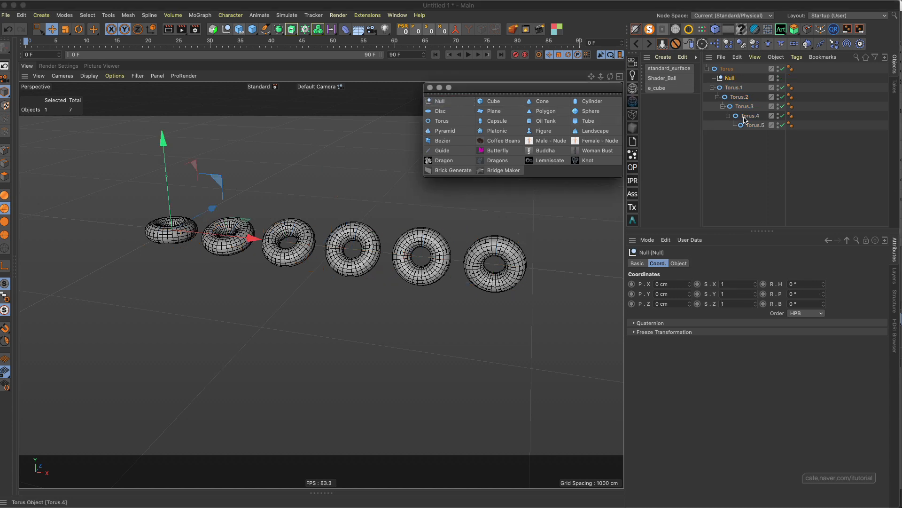
{"action": "key", "text": "super+z"}
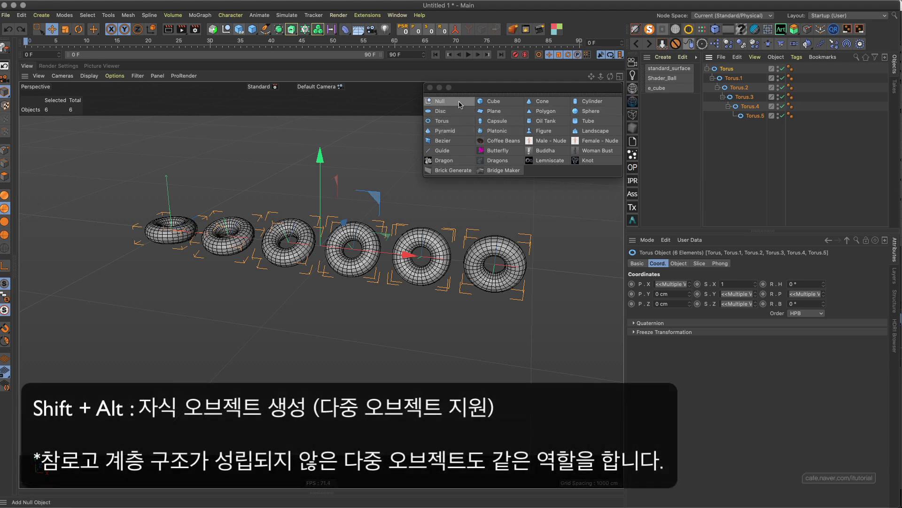
{"action": "left_click", "coordinate": [458, 103], "text": "alt+shift"}
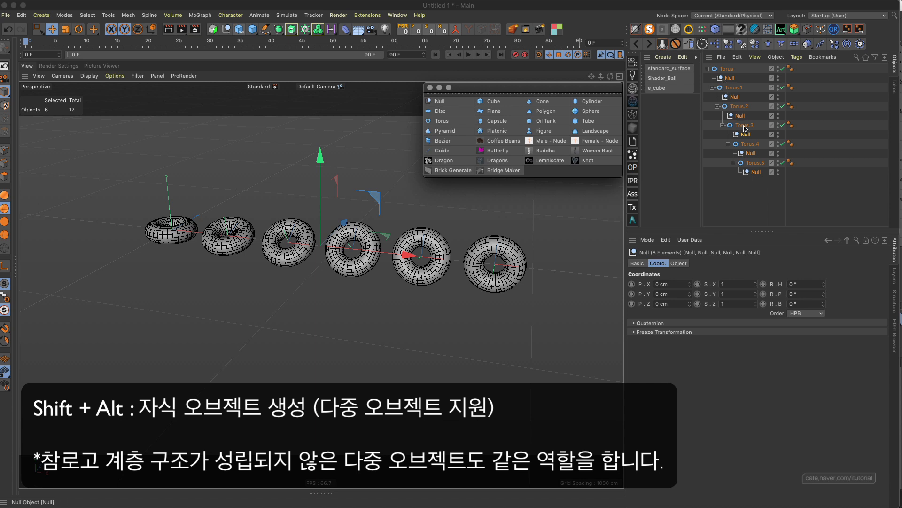
{"action": "key", "text": "super+z"}
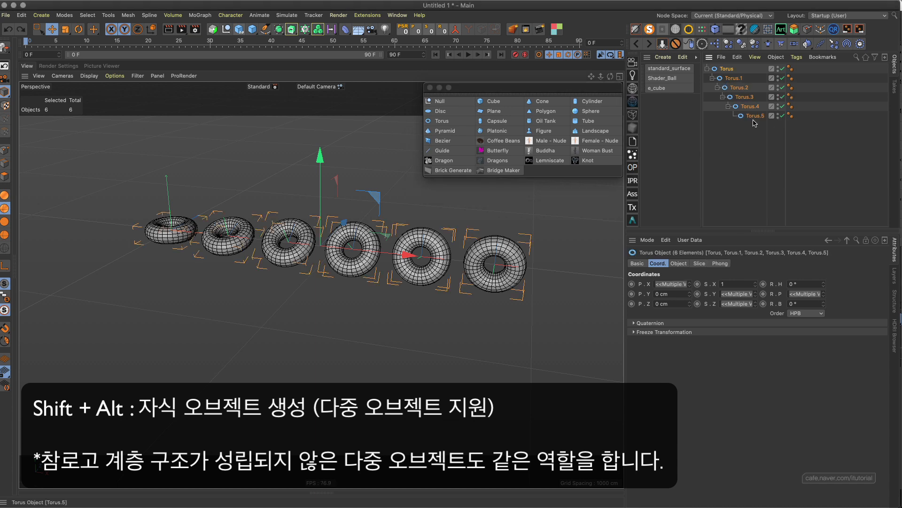
{"action": "left_click", "coordinate": [442, 102], "text": "shift"}
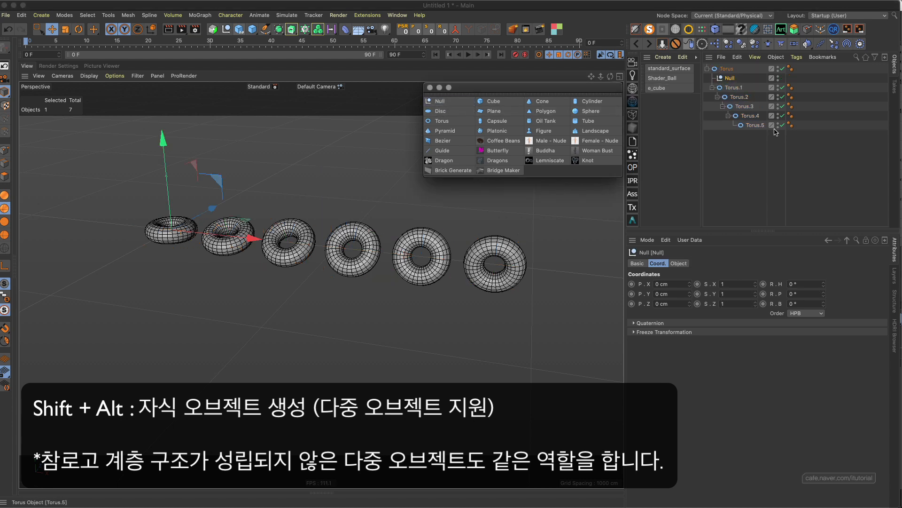
{"action": "key", "text": "super+z"}
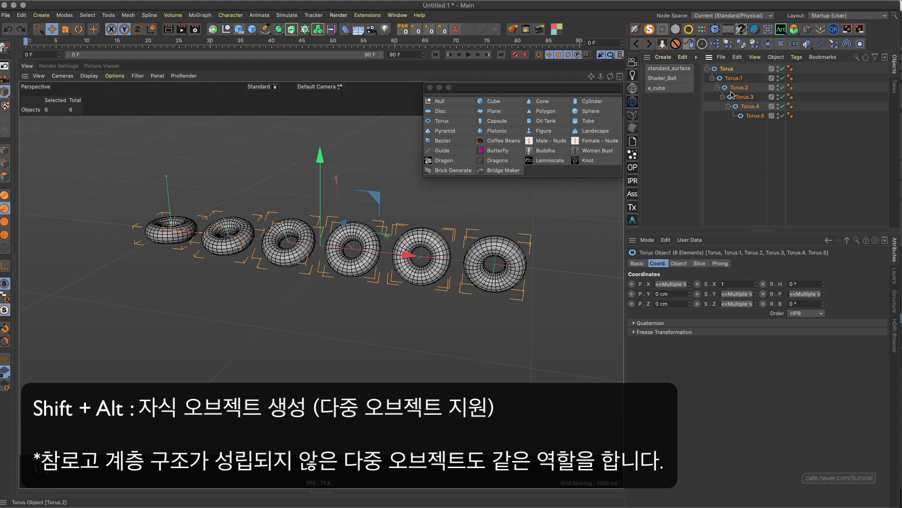
{"action": "left_click", "coordinate": [442, 102], "text": "alt+shift"}
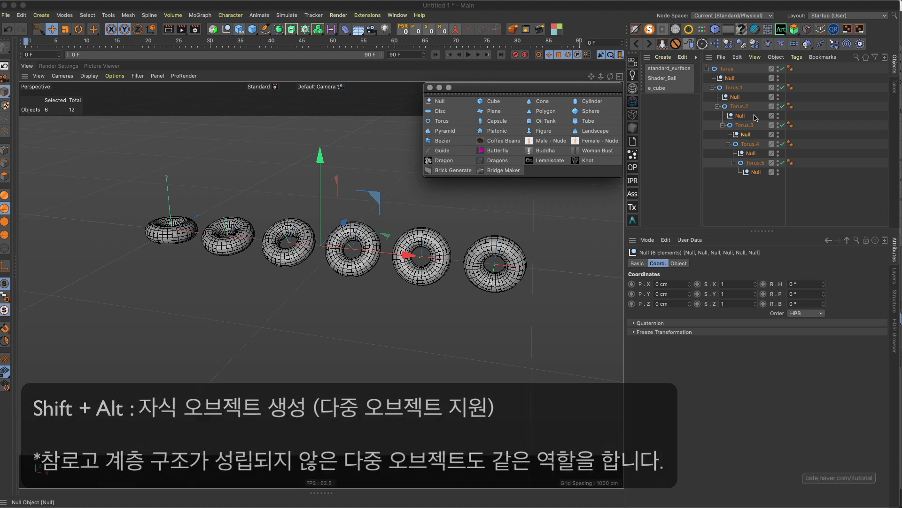
{"action": "key", "text": "Delete"}
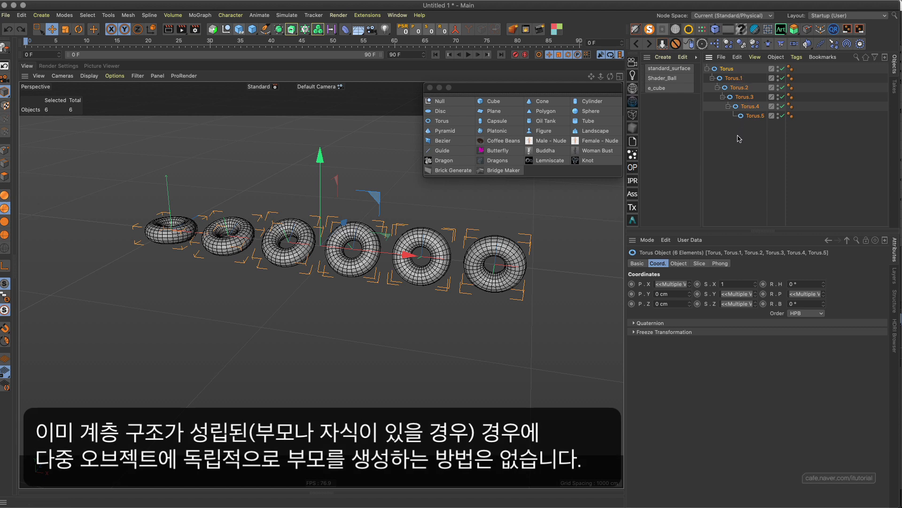
- Add an individual parent null to Torus.5, Torus.4 and Torus.3 within the nested hierarchy, one torus at a time
{"action": "left_click", "coordinate": [752, 117]}
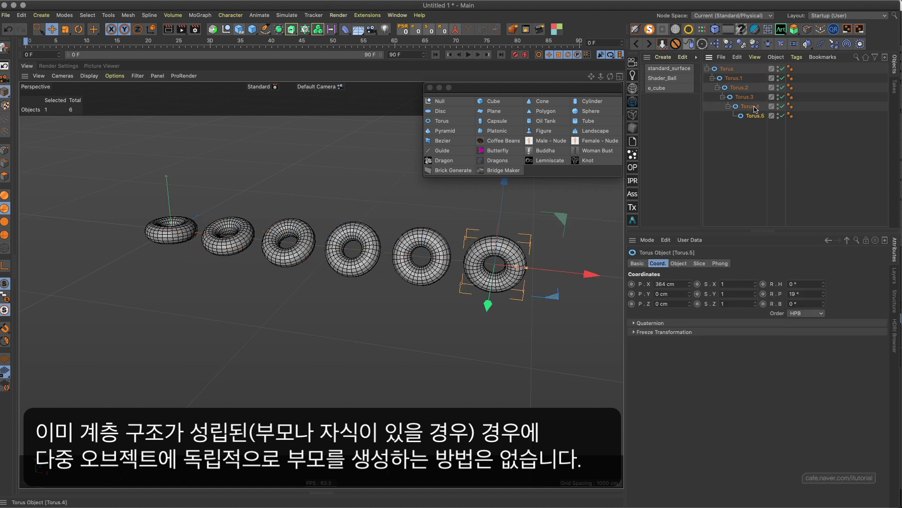
{"action": "left_click", "coordinate": [440, 102], "text": "alt"}
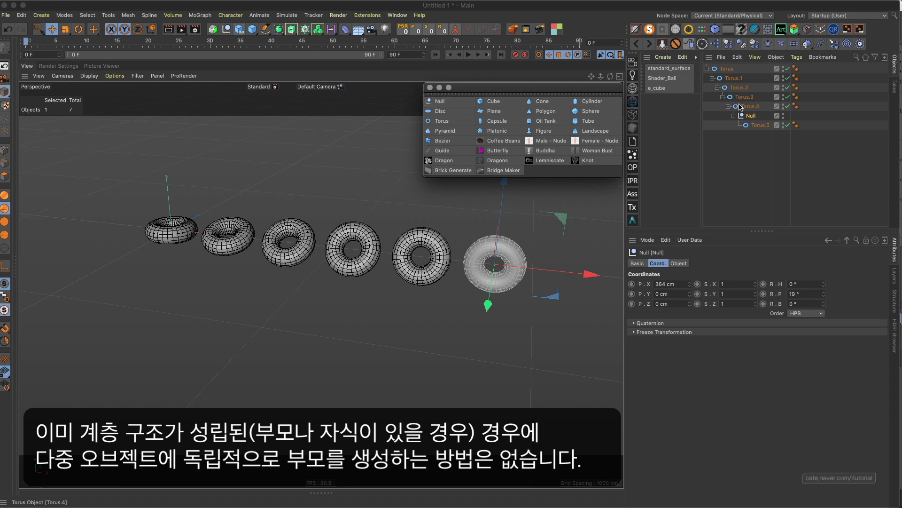
{"action": "left_click", "coordinate": [440, 101], "text": "alt"}
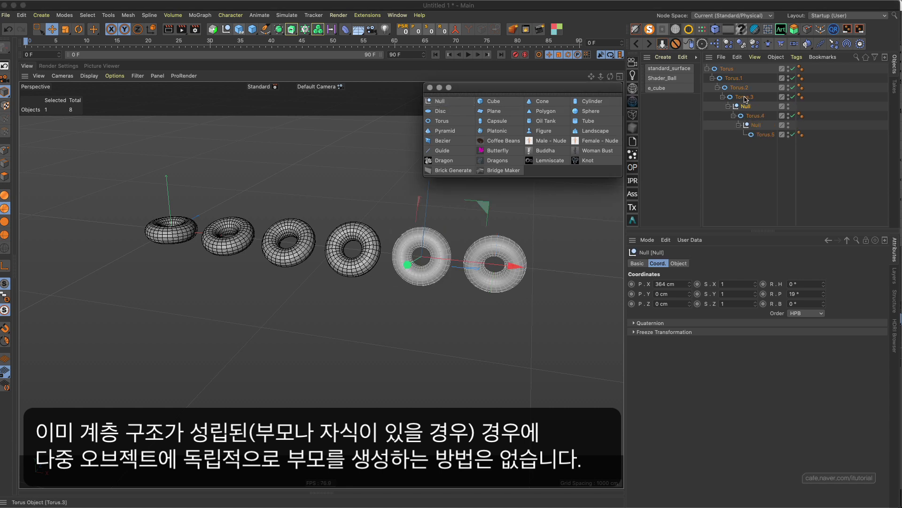
{"action": "left_click", "coordinate": [745, 97]}
{"action": "left_click", "coordinate": [440, 102], "text": "alt"}
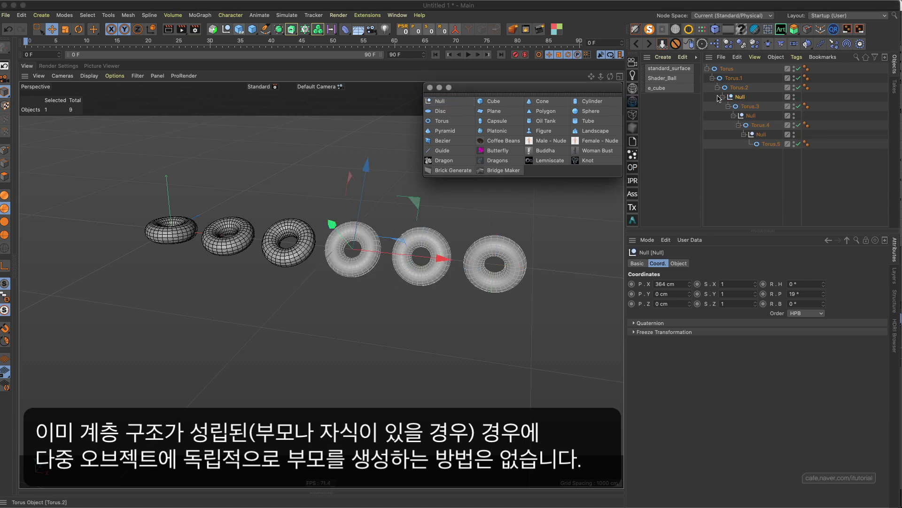
- Undo the three individually added parent nulls, back to the plain hierarchy of six nested toruses
{"action": "key", "text": "super+z"}
{"action": "key", "text": "super+z"}
{"action": "key", "text": "super+z"}
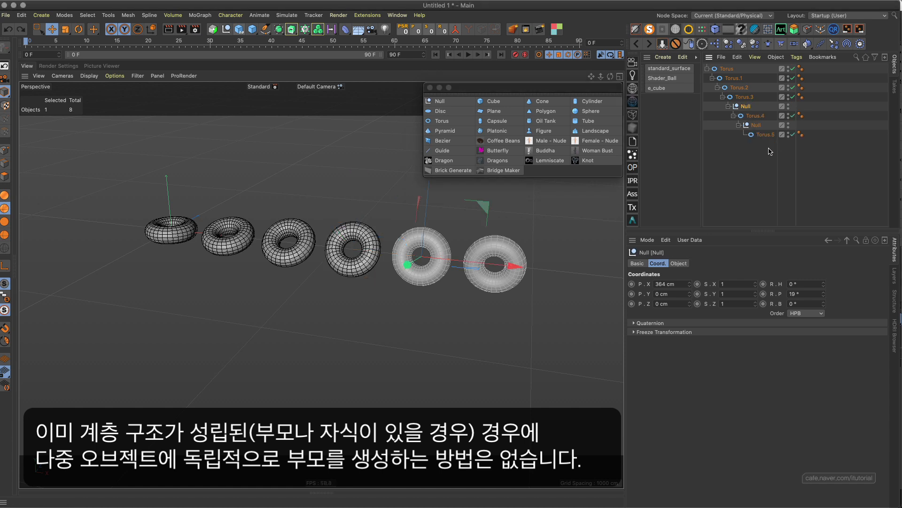
{"action": "key", "text": "super+z"}
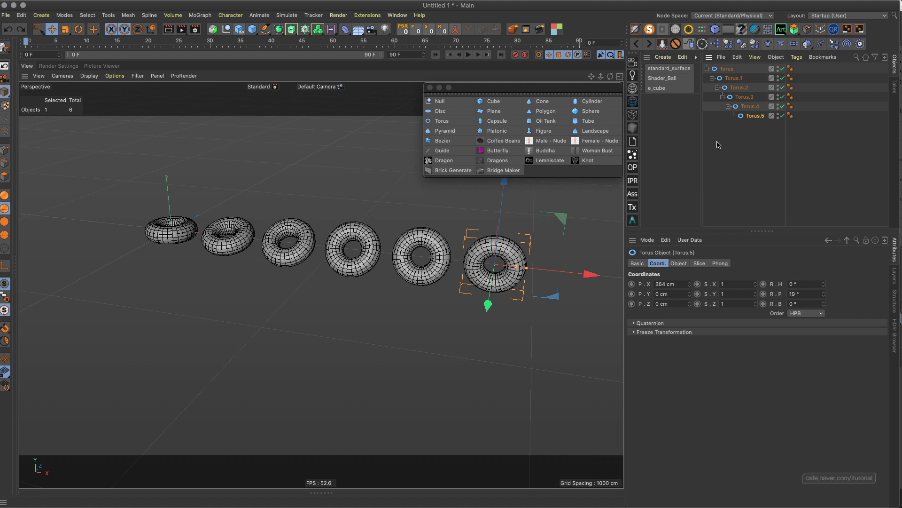
- Delete all six nested toruses and close the floating primitives palette
{"action": "left_click_drag", "start_coordinate": [760, 140], "coordinate": [715, 66]}
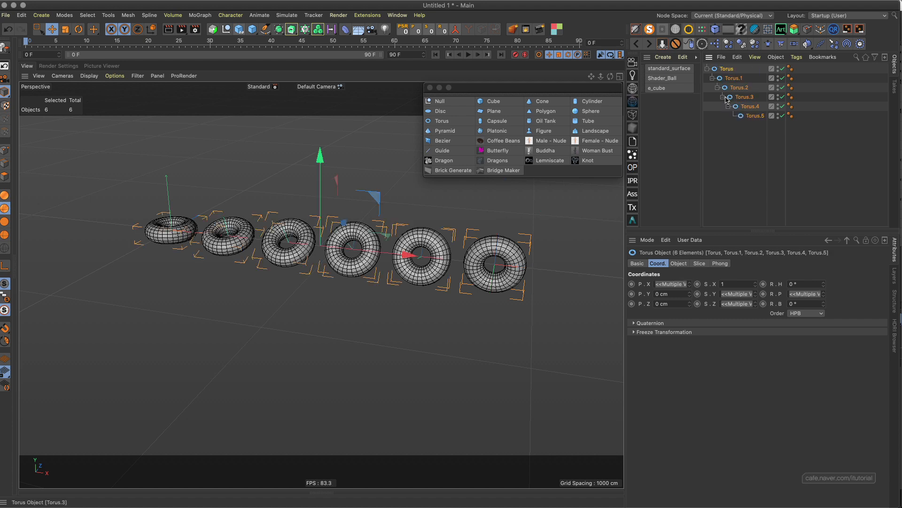
{"action": "key", "text": "Delete"}
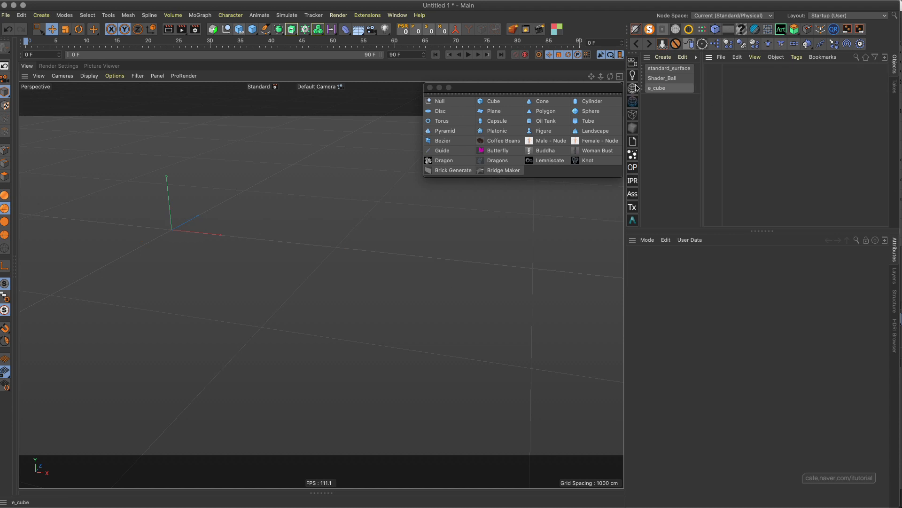
{"action": "left_click", "coordinate": [430, 88]}
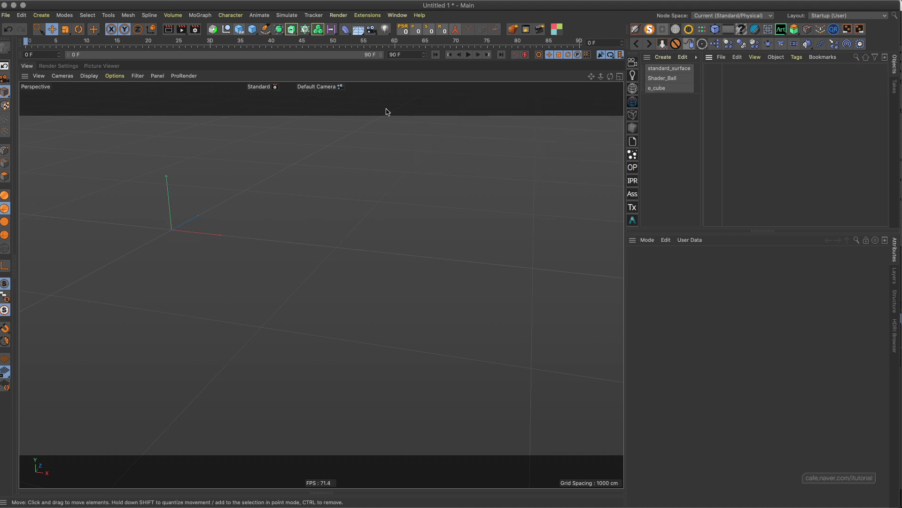
- Open the floating spline palette and create four circle splines in the empty scene
{"action": "left_click", "coordinate": [266, 31]}
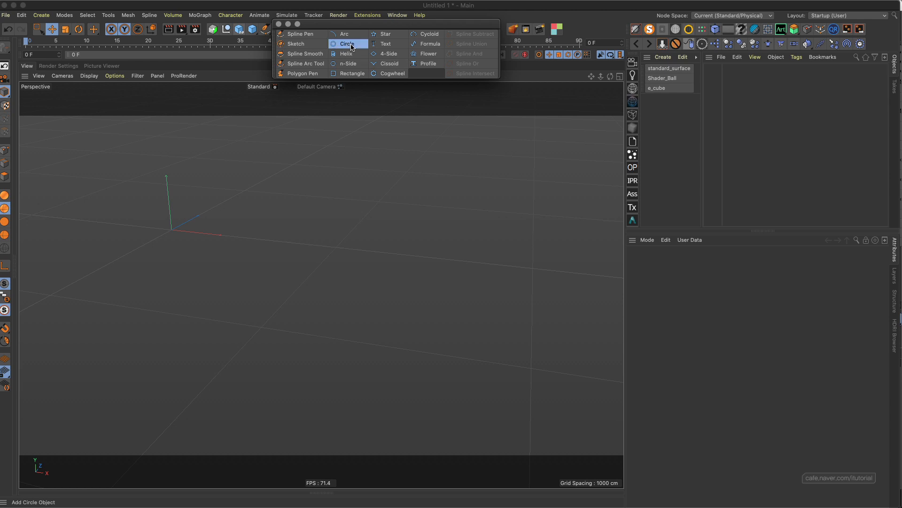
{"action": "left_click", "coordinate": [355, 45]}
{"action": "left_click", "coordinate": [355, 44]}
{"action": "left_click", "coordinate": [355, 44]}
{"action": "left_click", "coordinate": [355, 44]}
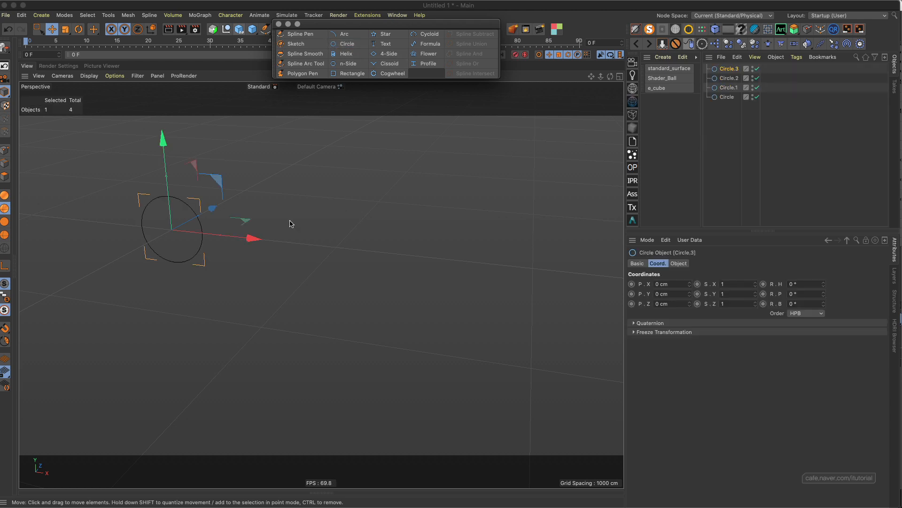
- Spread the circles along the X axis, with Circle.3 at about 693 cm, Circle.1 at about 1171 cm and Circle beyond them
{"action": "left_click_drag", "start_coordinate": [254, 238], "coordinate": [357, 248]}
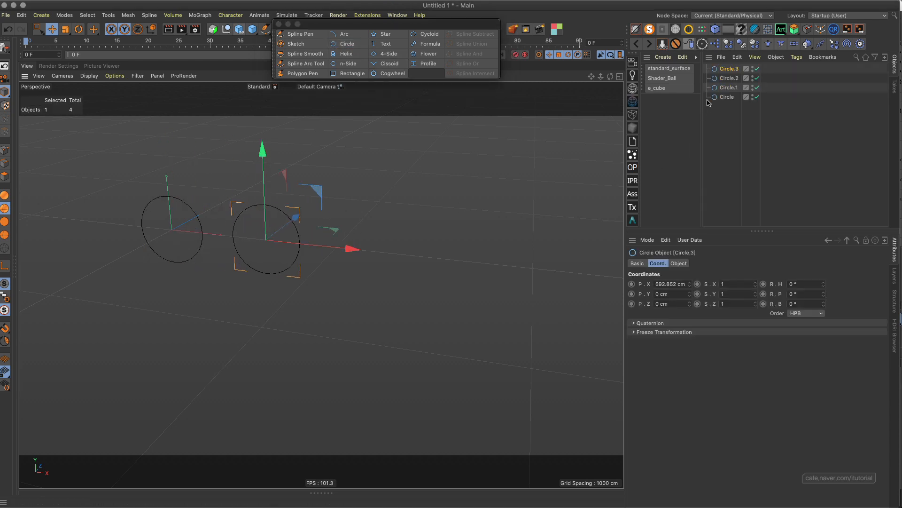
{"action": "left_click", "coordinate": [728, 87]}
{"action": "left_click_drag", "start_coordinate": [249, 237], "coordinate": [439, 246]}
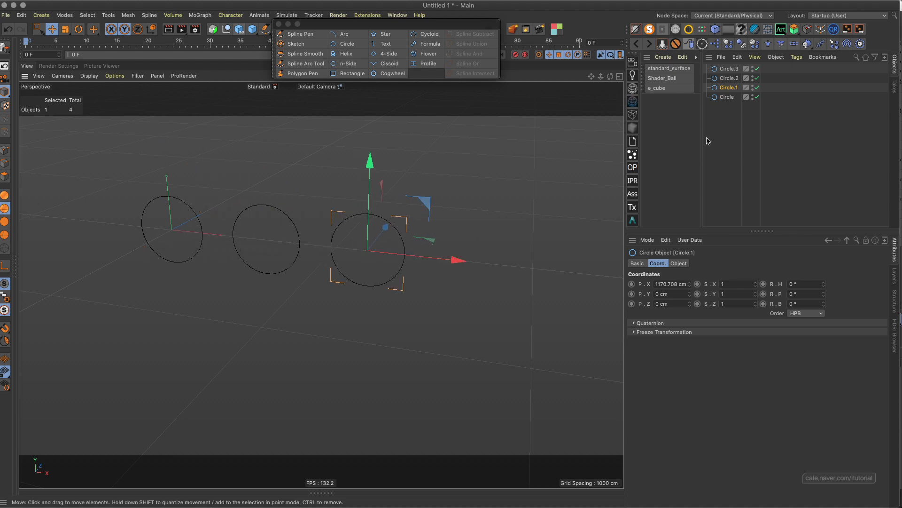
{"action": "left_click", "coordinate": [727, 97]}
{"action": "left_click_drag", "start_coordinate": [249, 239], "coordinate": [572, 271]}
- Select all four circles and float the palette with the Extrude, Lathe, Loft and Sweep generators beside the object list
{"action": "left_click_drag", "start_coordinate": [730, 114], "coordinate": [718, 67]}
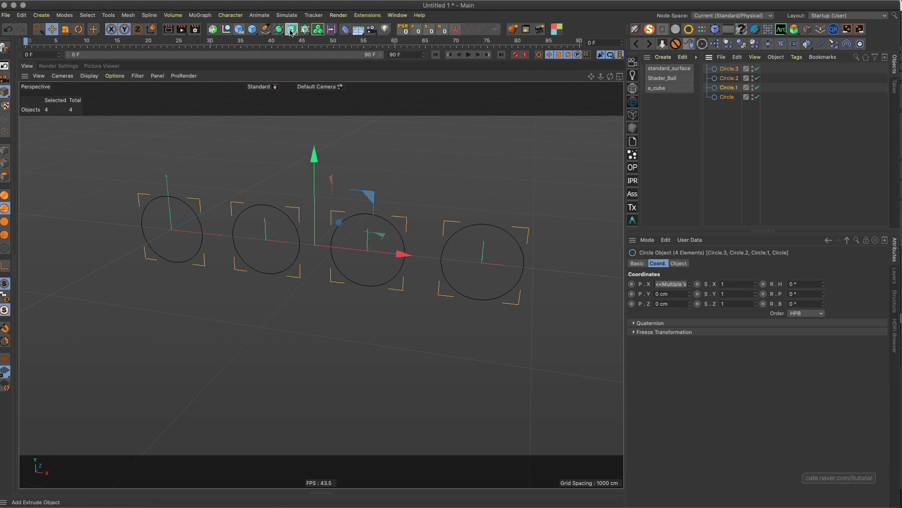
{"action": "left_click", "coordinate": [290, 31]}
{"action": "left_click", "coordinate": [334, 31]}
{"action": "left_click_drag", "start_coordinate": [360, 25], "coordinate": [598, 93]}
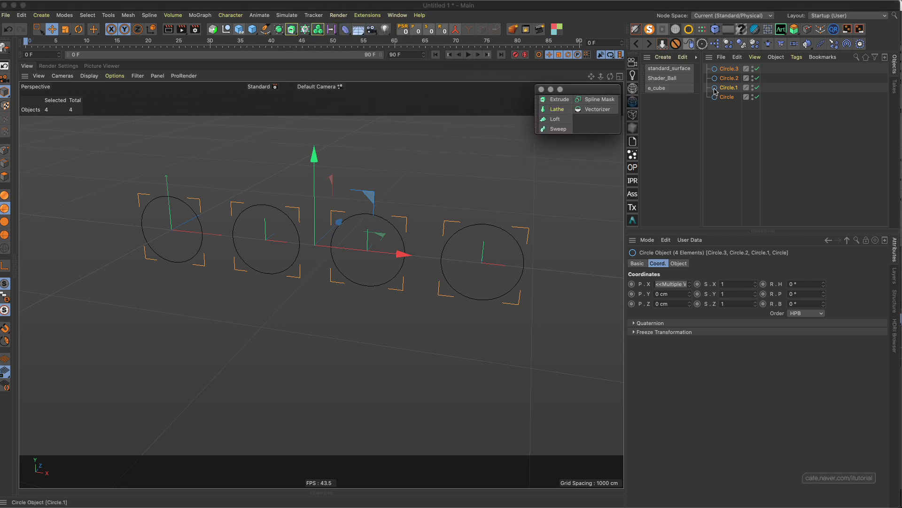
- Try a standalone Extrude and a separate Extrude parent for each of the four circles, removing the generators both times
{"action": "left_click", "coordinate": [559, 99]}
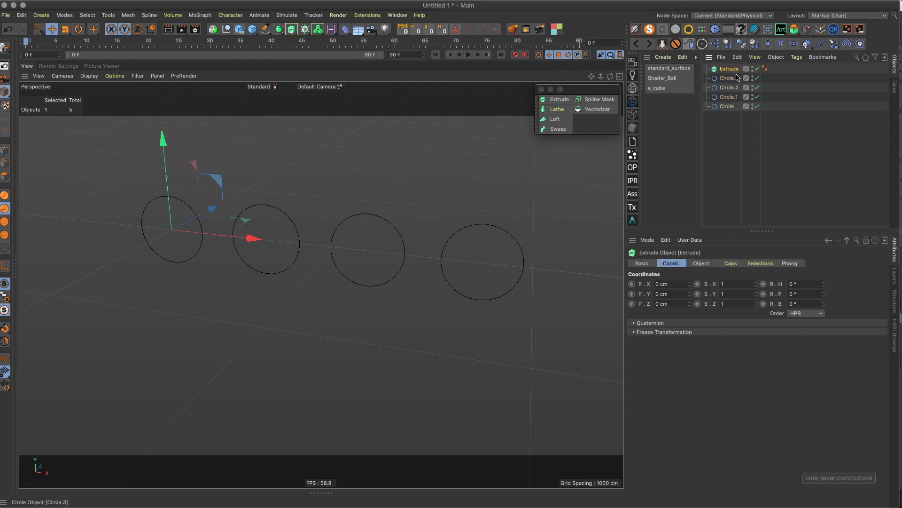
{"action": "key", "text": "Delete"}
{"action": "left_click_drag", "start_coordinate": [737, 114], "coordinate": [724, 73]}
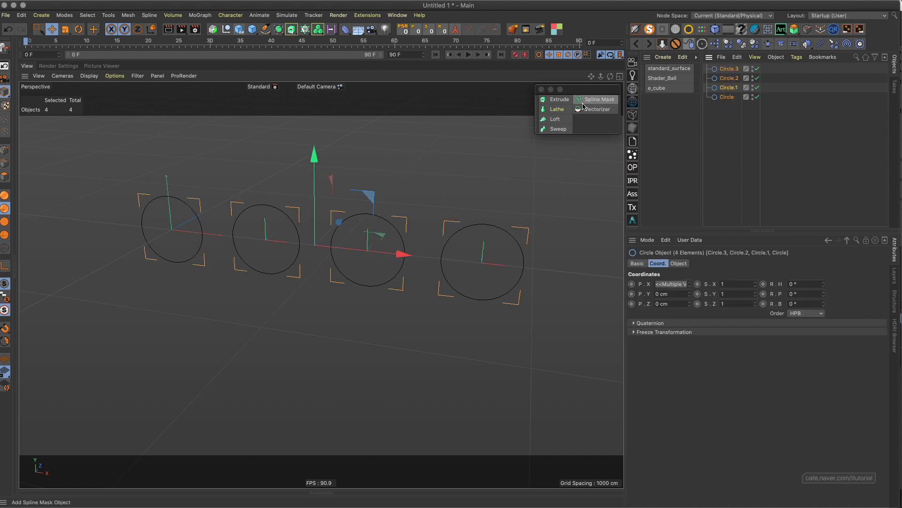
{"action": "left_click", "coordinate": [559, 99], "text": "alt"}
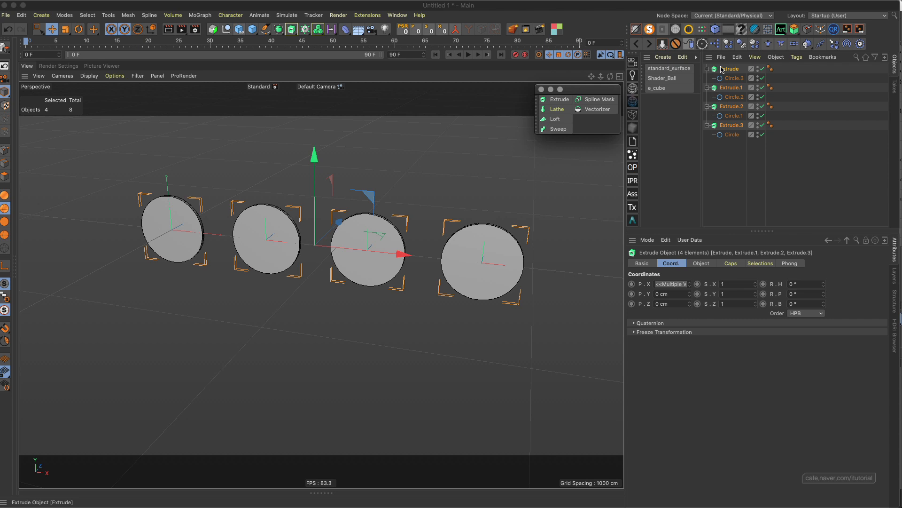
{"action": "key", "text": "ctrl+z"}
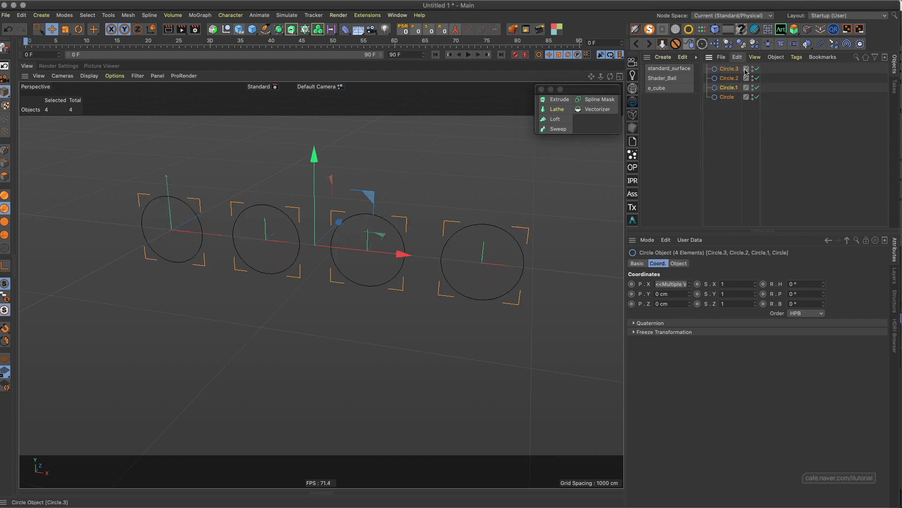
- Repeat the comparison of one unlinked Extrude with individual Extrude parents on the four selected circles, removing each result
{"action": "left_click", "coordinate": [555, 100]}
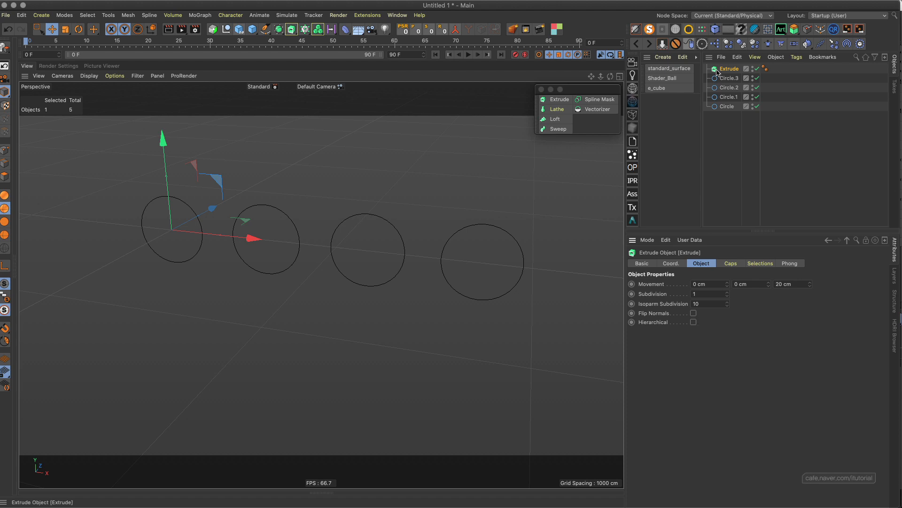
{"action": "key", "text": "Delete"}
{"action": "left_click_drag", "start_coordinate": [734, 116], "coordinate": [718, 70]}
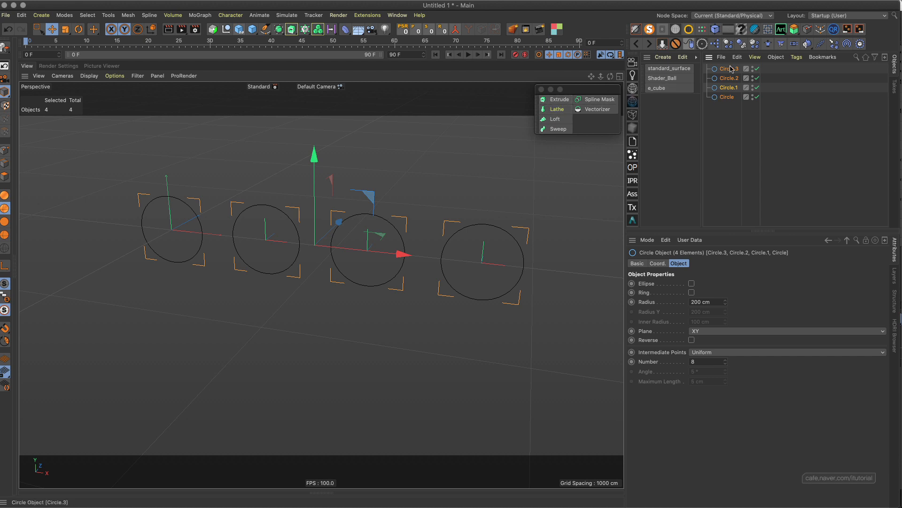
{"action": "left_click", "coordinate": [561, 102], "text": "alt"}
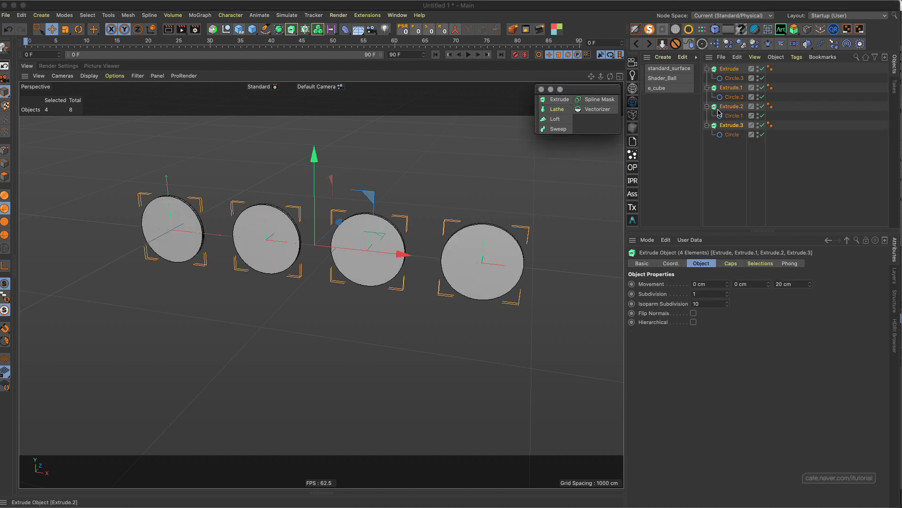
{"action": "key", "text": "super+z"}
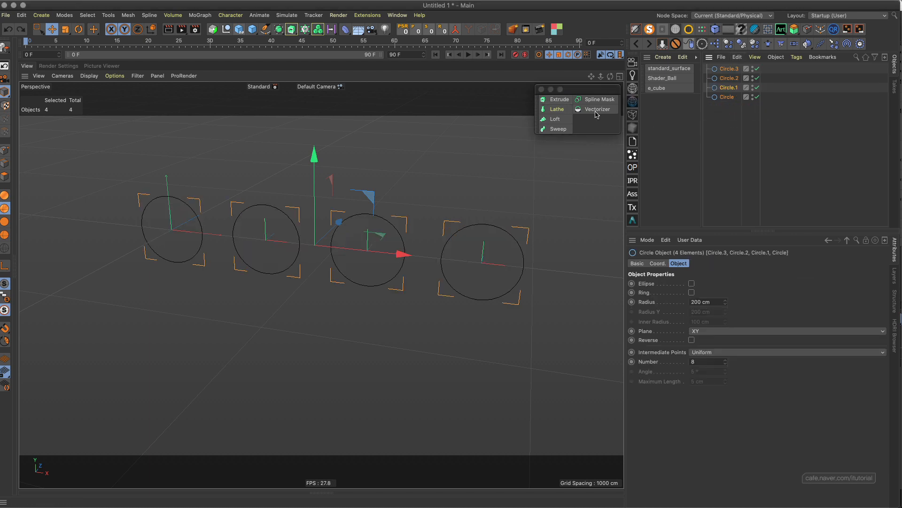
- Group all four circles under one shared Extrude parent and try its Hierarchical option, undoing that option
{"action": "left_click", "coordinate": [559, 99], "text": "alt+super"}
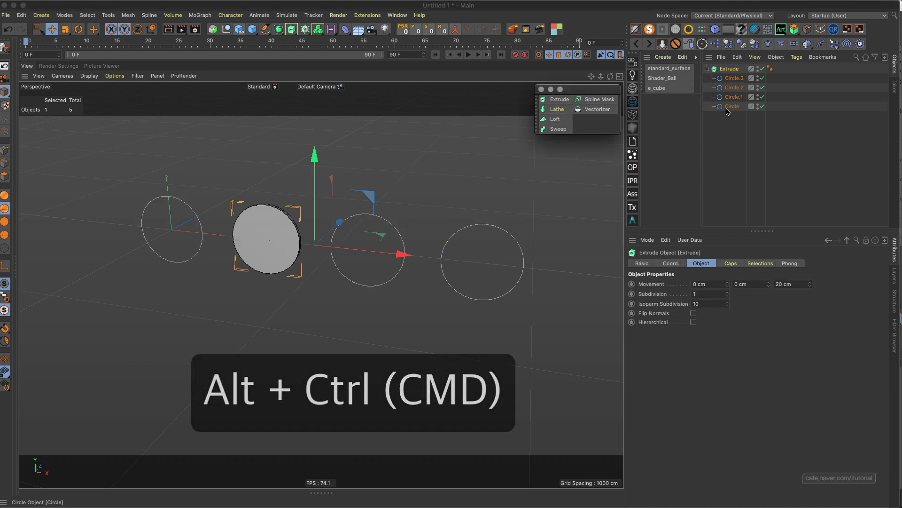
{"action": "left_click", "coordinate": [693, 322]}
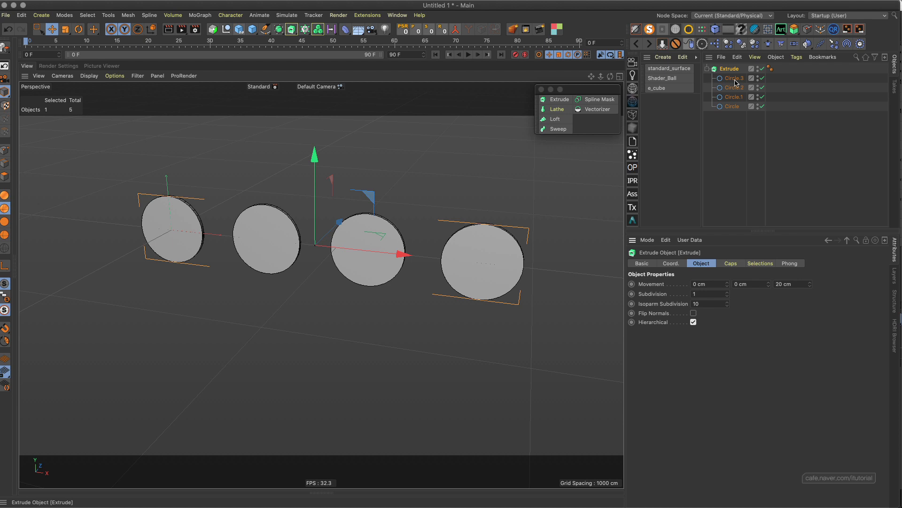
{"action": "key", "text": "super+z"}
{"action": "key", "text": "super+a"}
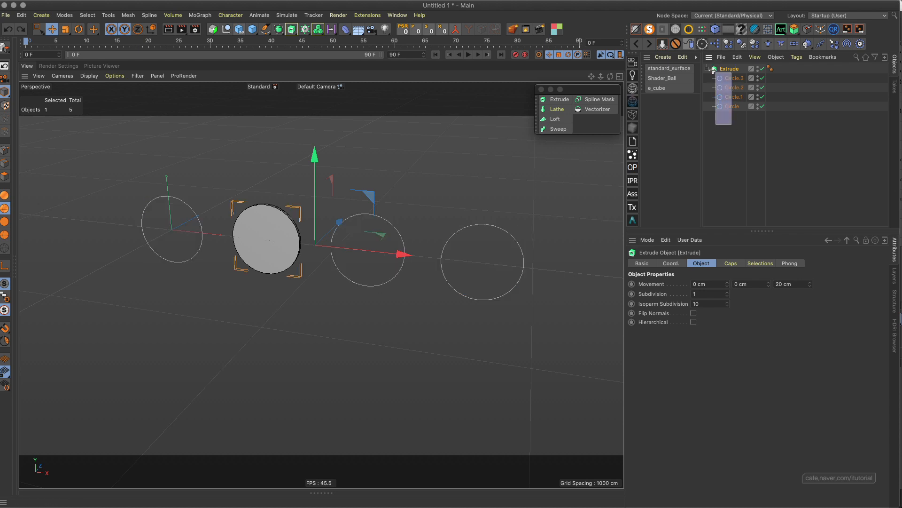
- Delete the Extrude group with all four circles and close the floating generator palette
{"action": "key", "text": "Delete"}
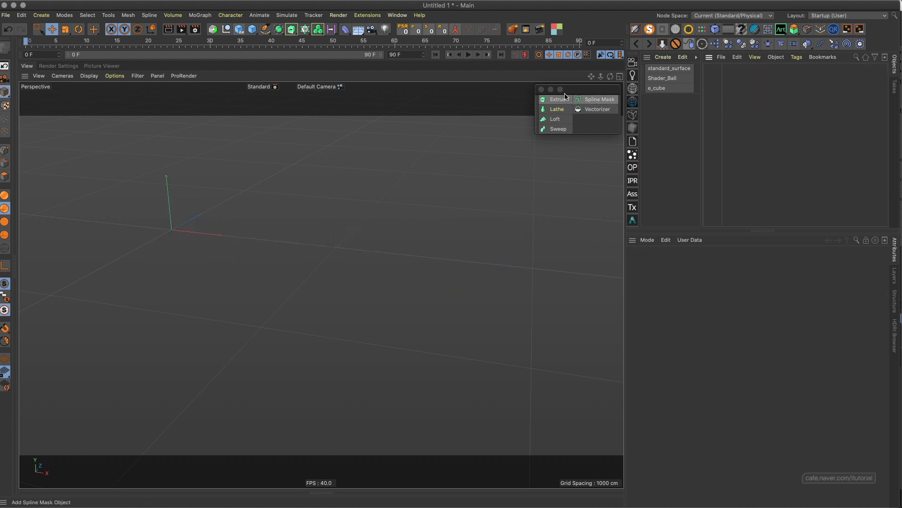
{"action": "left_click", "coordinate": [541, 89]}
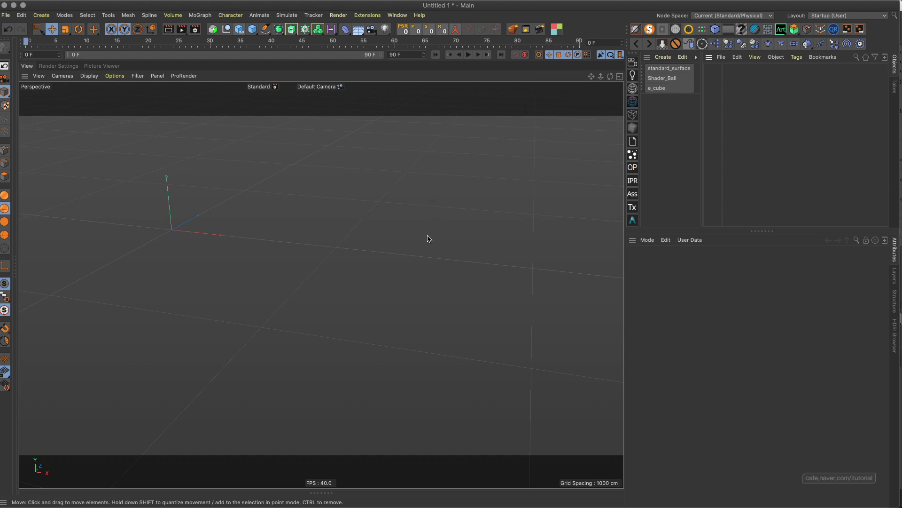
- Draw a peaked chain of three joints across the Top view with the Joint Tool, starting on the X axis
{"action": "key", "text": "F2"}
{"action": "left_click", "coordinate": [230, 15]}
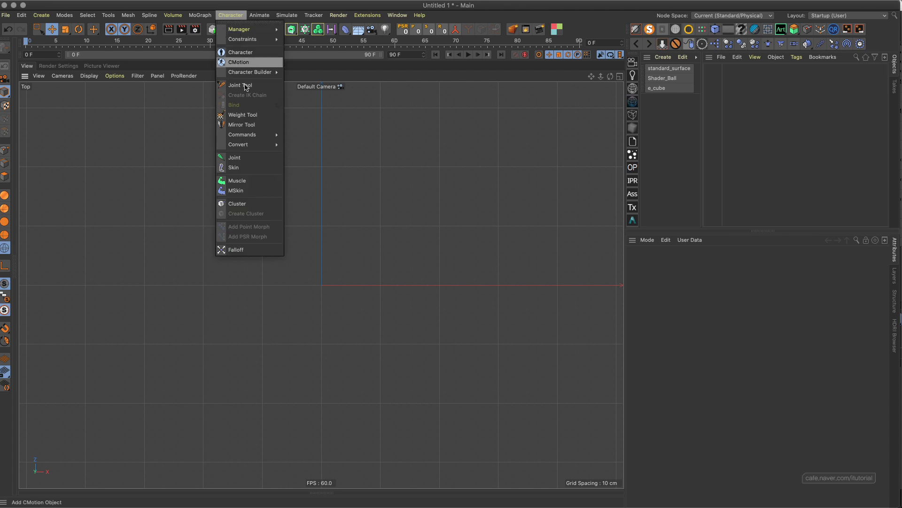
{"action": "left_click", "coordinate": [240, 85]}
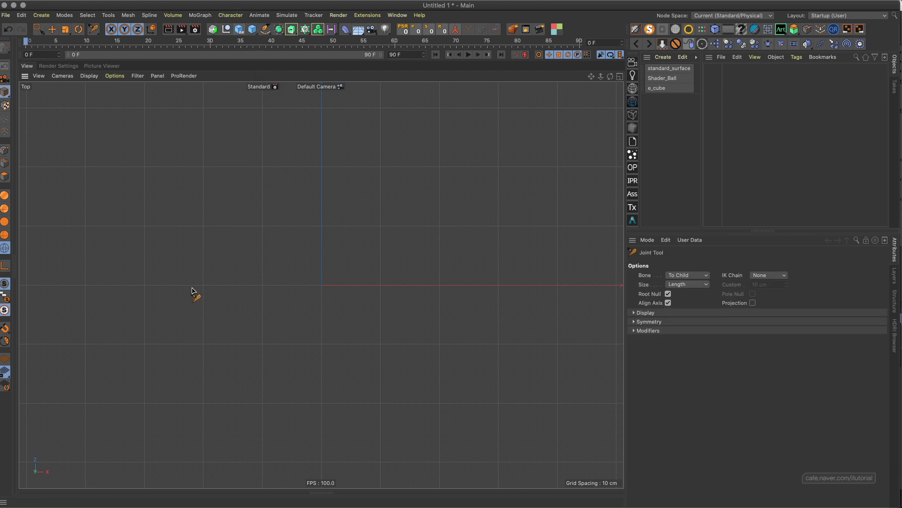
{"action": "left_click", "coordinate": [152, 285], "text": "ctrl"}
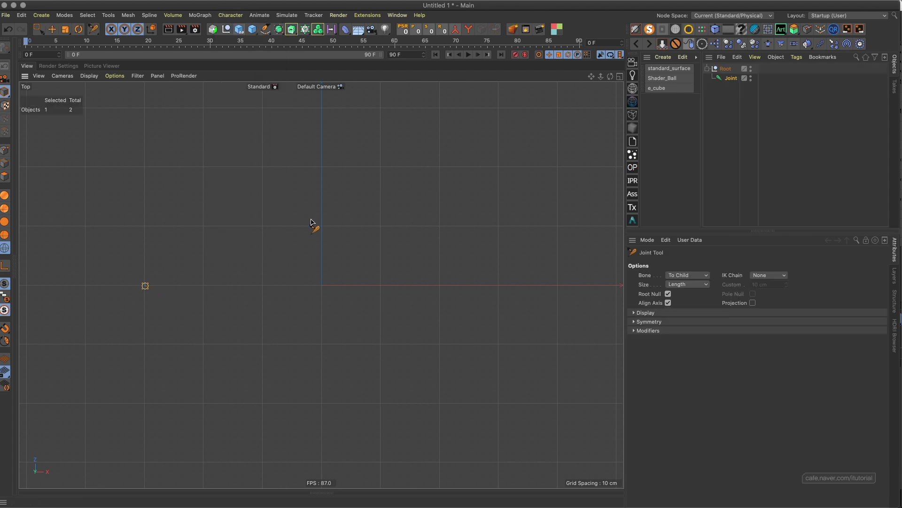
{"action": "left_click", "coordinate": [322, 231], "text": "ctrl"}
{"action": "left_click", "coordinate": [504, 284], "text": "ctrl"}
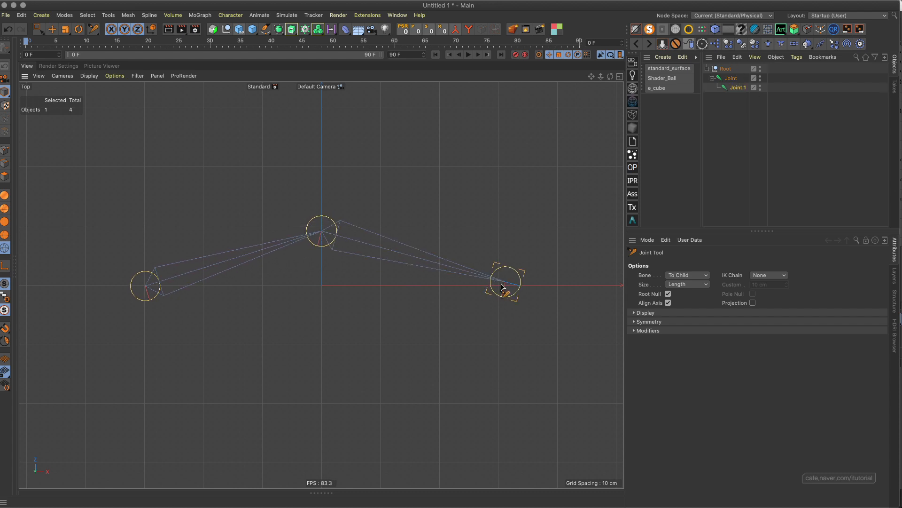
{"action": "left_click_drag", "start_coordinate": [501, 284], "coordinate": [496, 289], "text": "ctrl"}
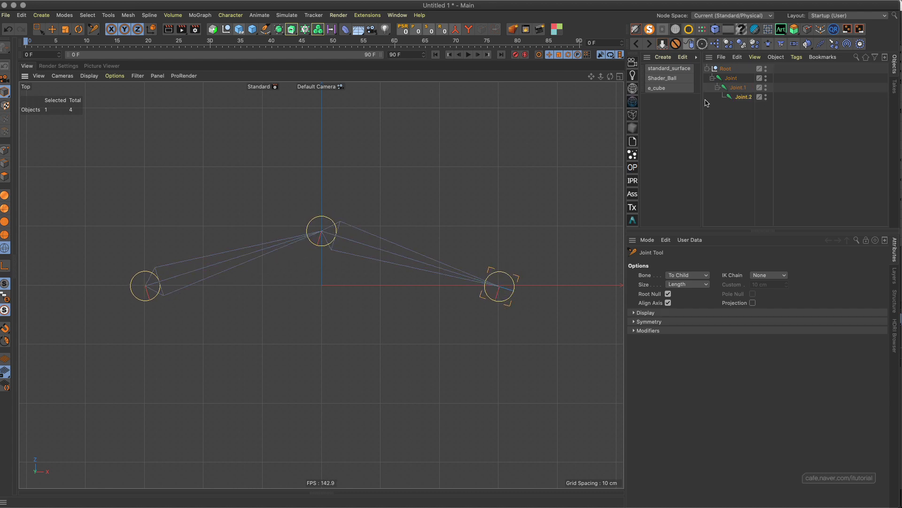
- Select all three joints and float the spline palette over the viewport
{"action": "left_click_drag", "start_coordinate": [746, 108], "coordinate": [725, 78]}
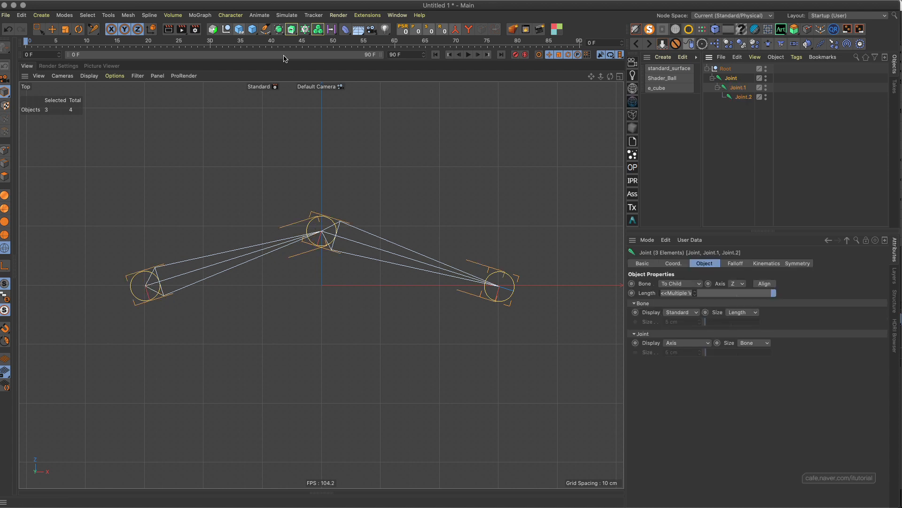
{"action": "left_click", "coordinate": [266, 29]}
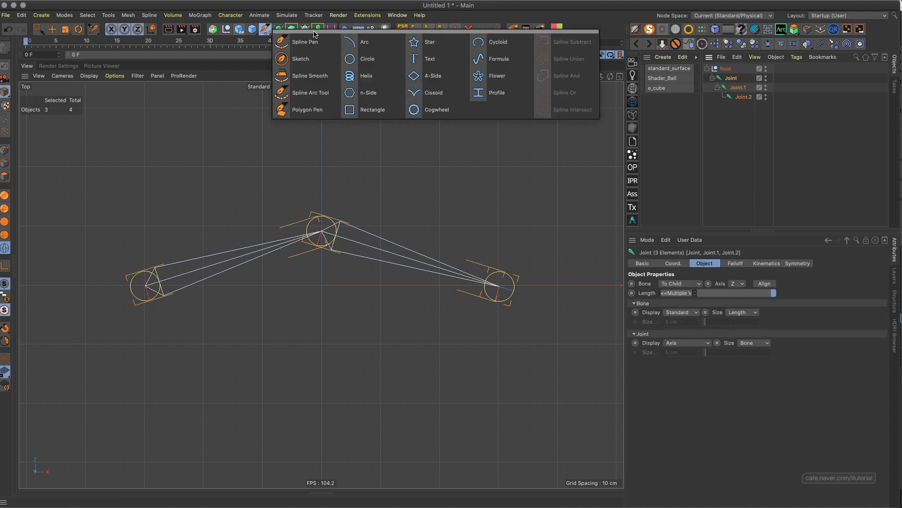
{"action": "left_click_drag", "start_coordinate": [314, 34], "coordinate": [441, 70]}
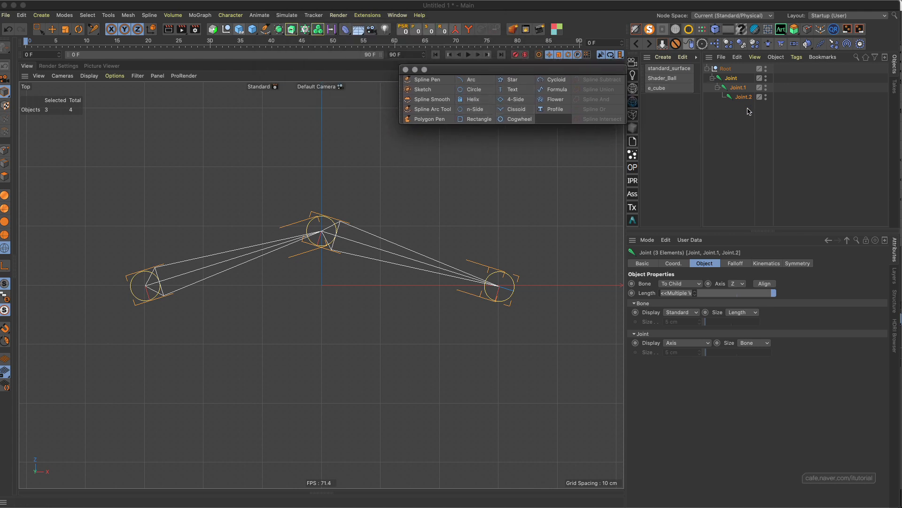
- Add a Circle spline below each of the three selected joints at the same hierarchy level and set their radius to 72 cm
{"action": "left_click_drag", "start_coordinate": [748, 116], "coordinate": [729, 76]}
{"action": "left_click", "coordinate": [721, 119]}
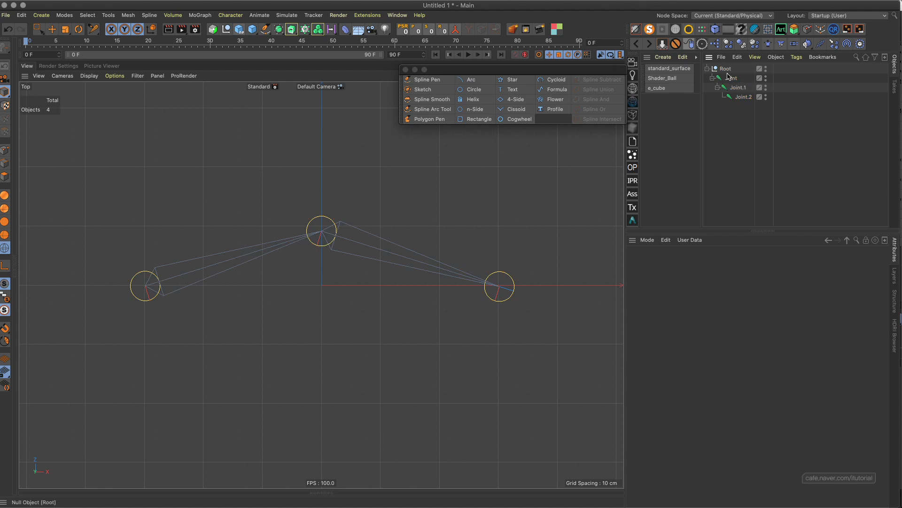
{"action": "left_click", "coordinate": [731, 78]}
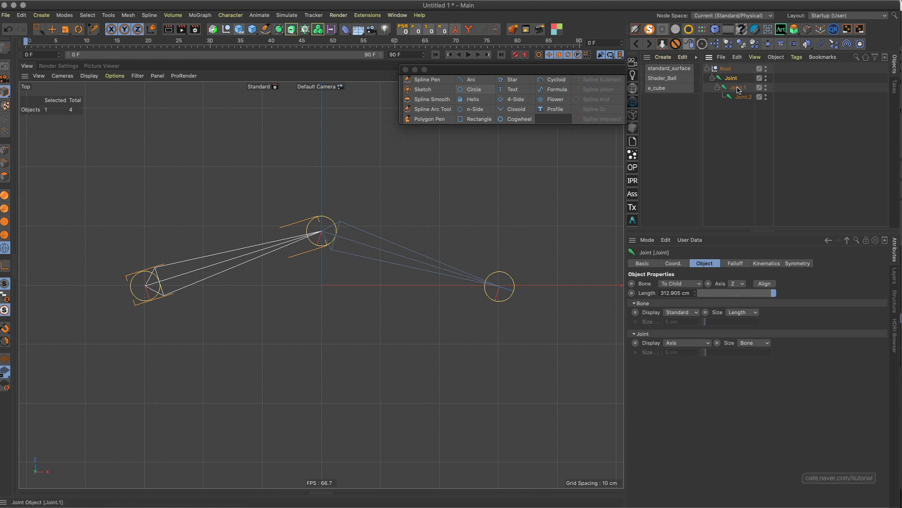
{"action": "left_click_drag", "start_coordinate": [745, 121], "coordinate": [730, 75]}
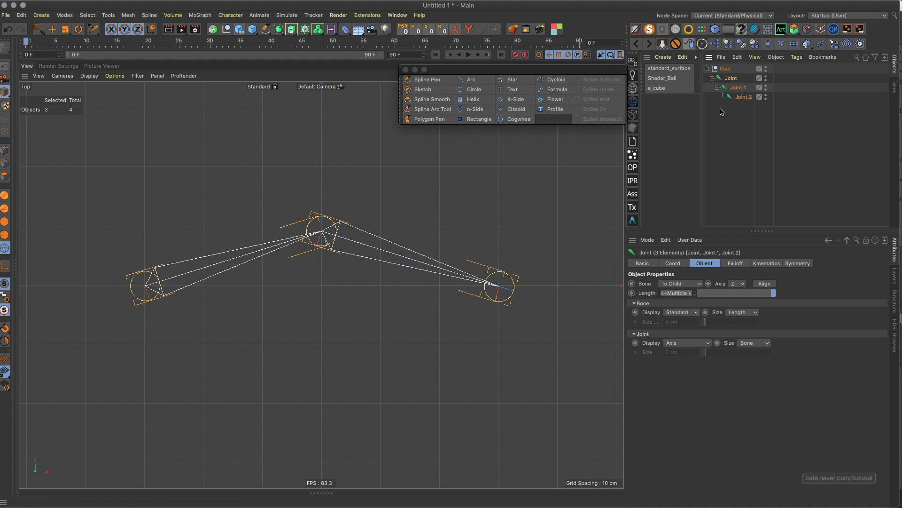
{"action": "left_click", "coordinate": [473, 89], "text": "shift"}
{"action": "left_click_drag", "start_coordinate": [725, 302], "coordinate": [719, 361]}
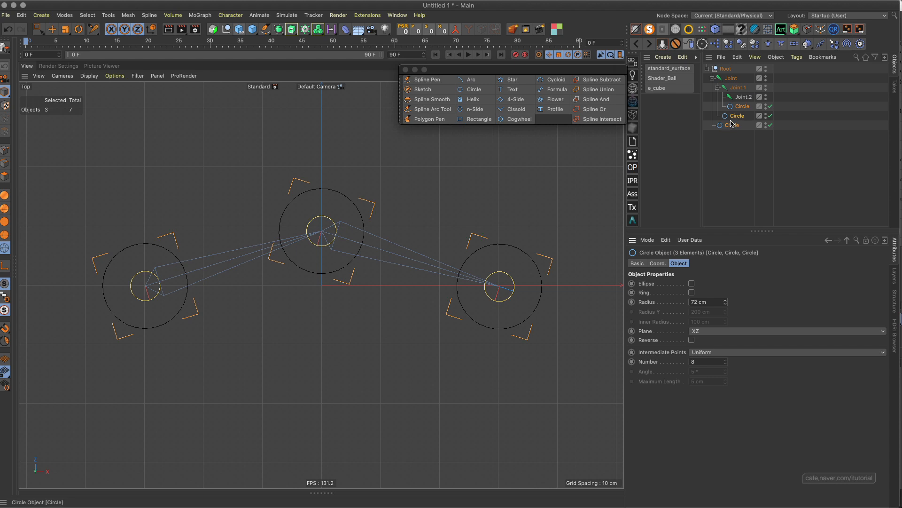
- Rotate Joint.1 to swing the end joint and its circle upward, and undo back to before the circles were added
{"action": "left_click", "coordinate": [736, 90]}
{"action": "left_click", "coordinate": [78, 29]}
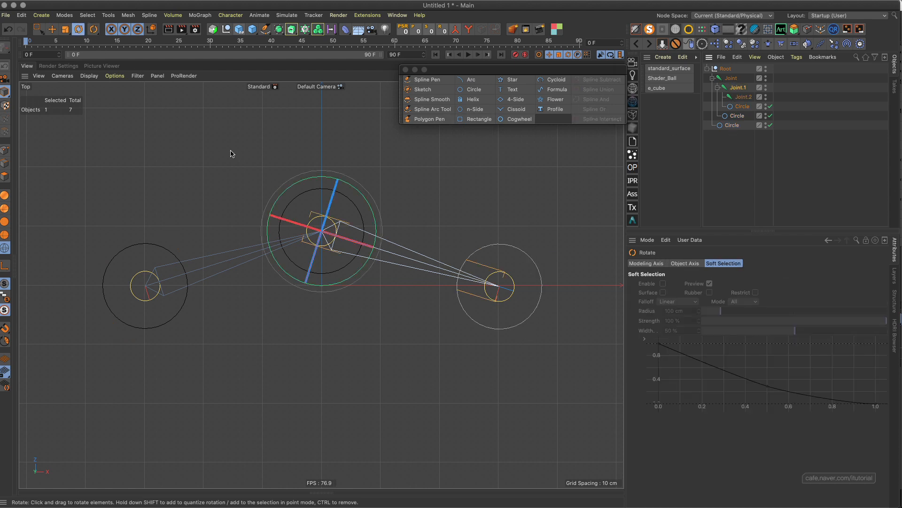
{"action": "left_click_drag", "start_coordinate": [290, 190], "coordinate": [484, 210]}
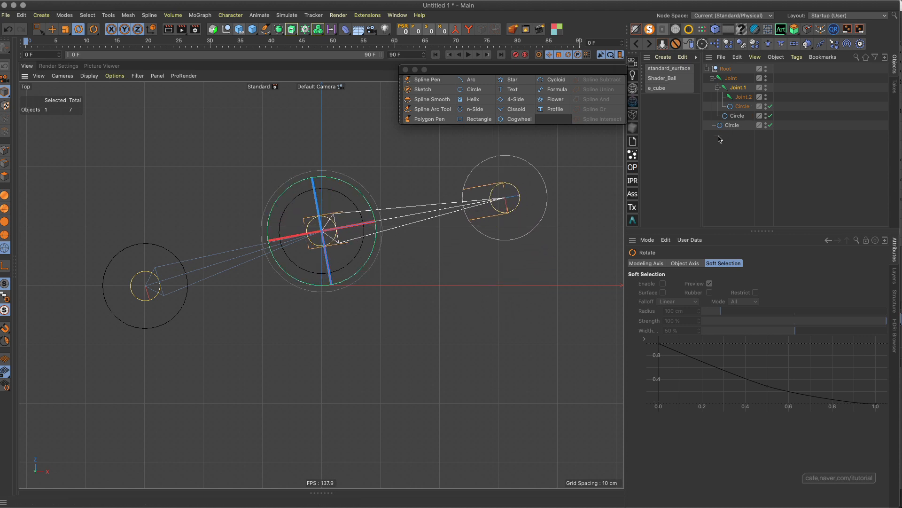
{"action": "key", "text": "ctrl+z"}
{"action": "key", "text": "ctrl+z"}
{"action": "key", "text": "ctrl+z"}
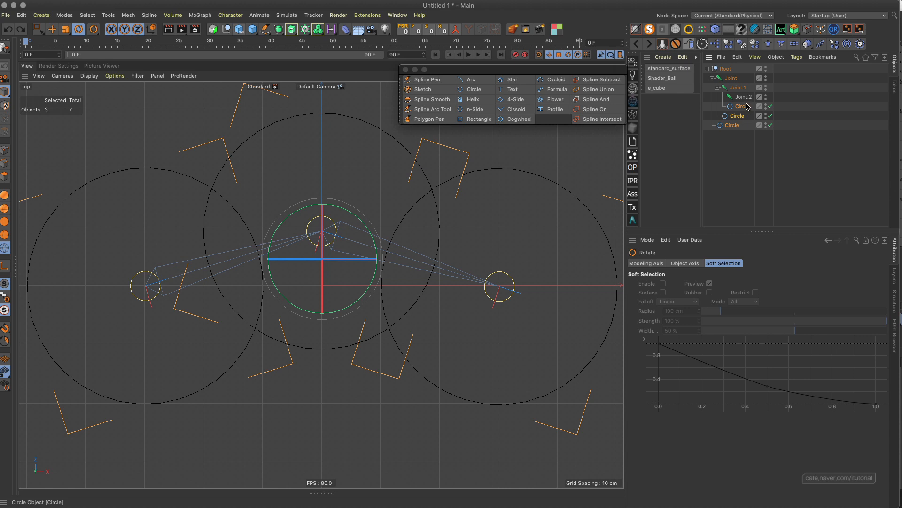
{"action": "key", "text": "ctrl+z"}
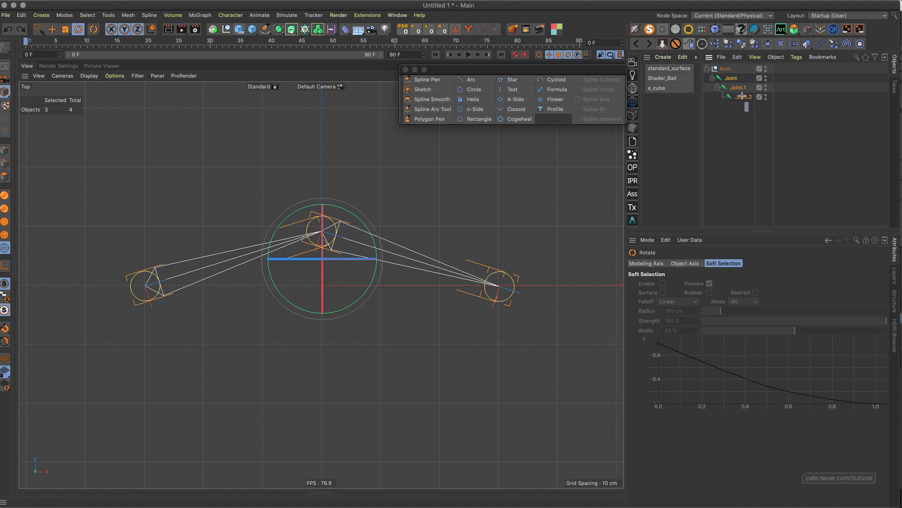
- Add a Circle spline above each of the three selected joints at the same hierarchy level and set their radius to 96 cm
{"action": "middle_click", "coordinate": [734, 79]}
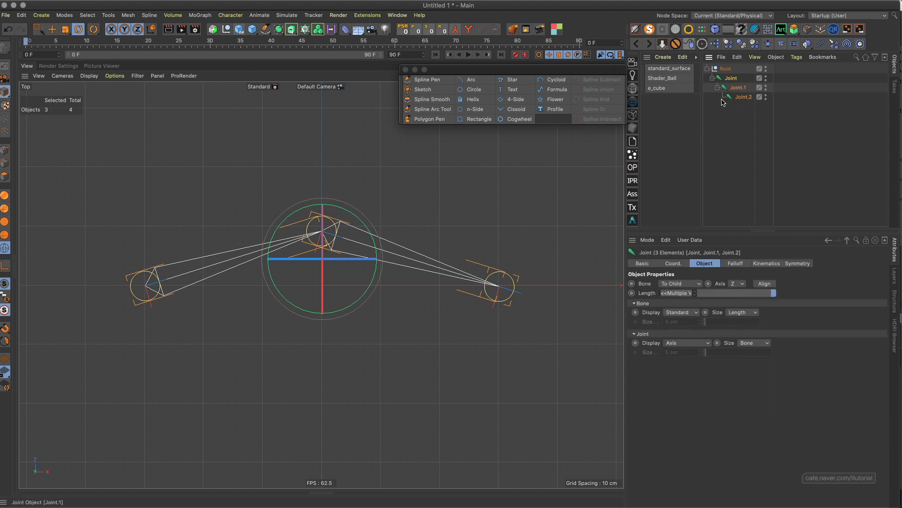
{"action": "left_click", "coordinate": [480, 90], "text": "ctrl+shift"}
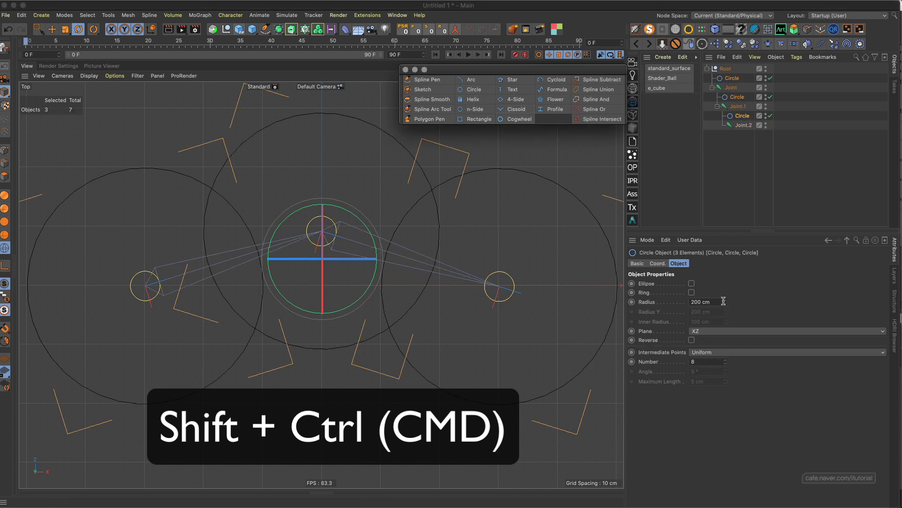
{"action": "left_click_drag", "start_coordinate": [725, 301], "coordinate": [724, 342]}
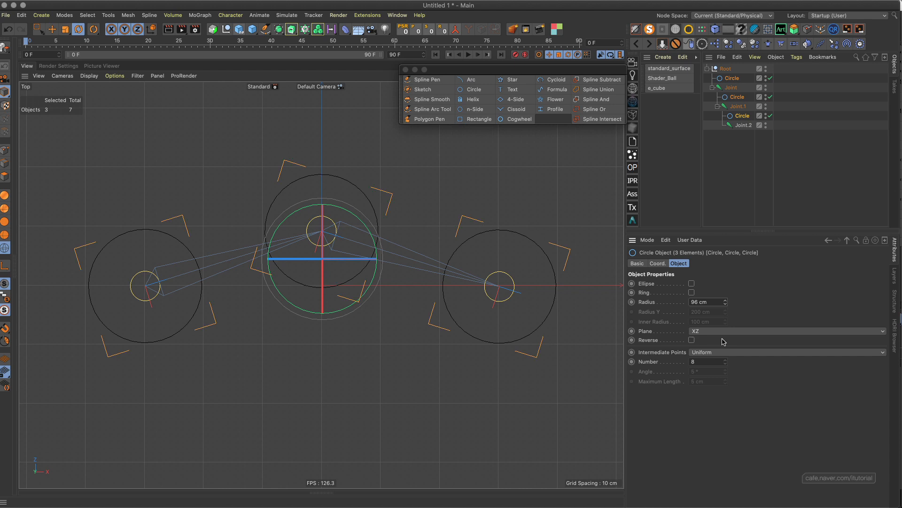
- Try rotating Joint.1 together with its child circle and end joint
{"action": "left_click", "coordinate": [738, 107]}
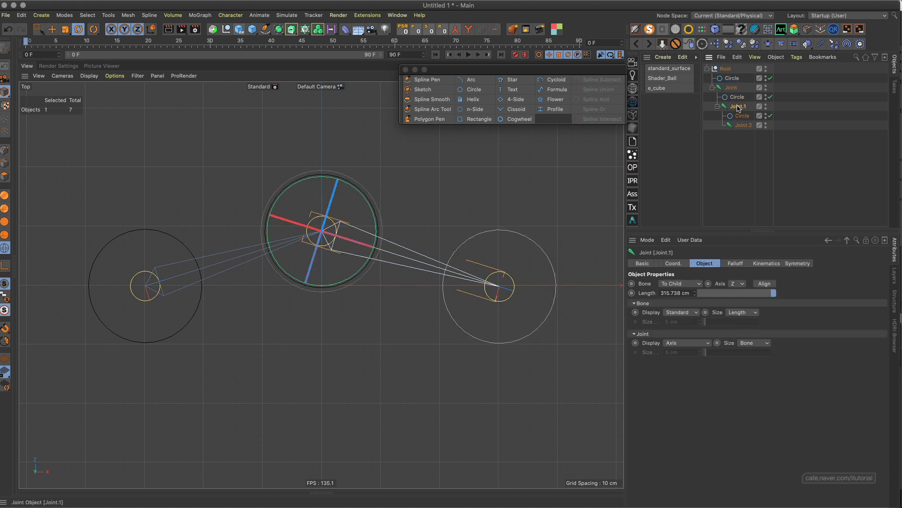
{"action": "mouse_move", "coordinate": [372, 213]}
{"action": "left_mouse_down"}
{"action": "mouse_move", "coordinate": [359, 185]}
{"action": "mouse_move", "coordinate": [376, 214]}
{"action": "left_mouse_up"}
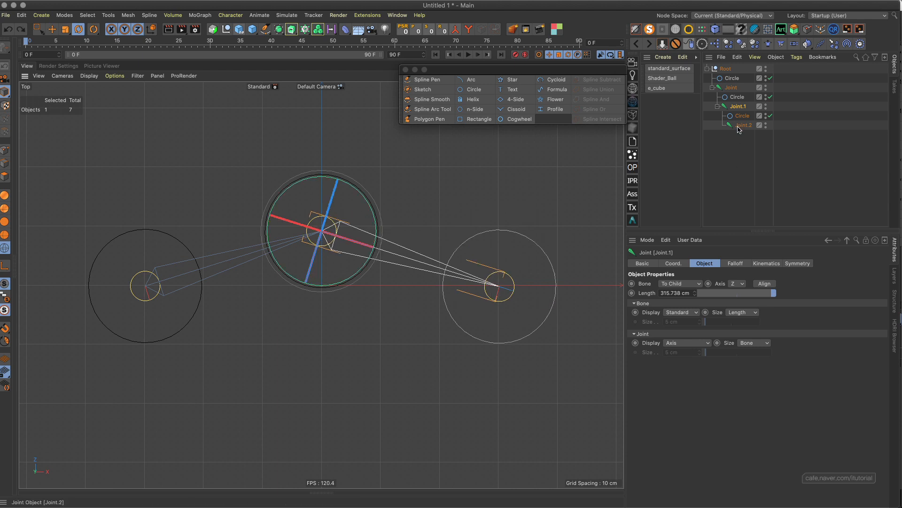